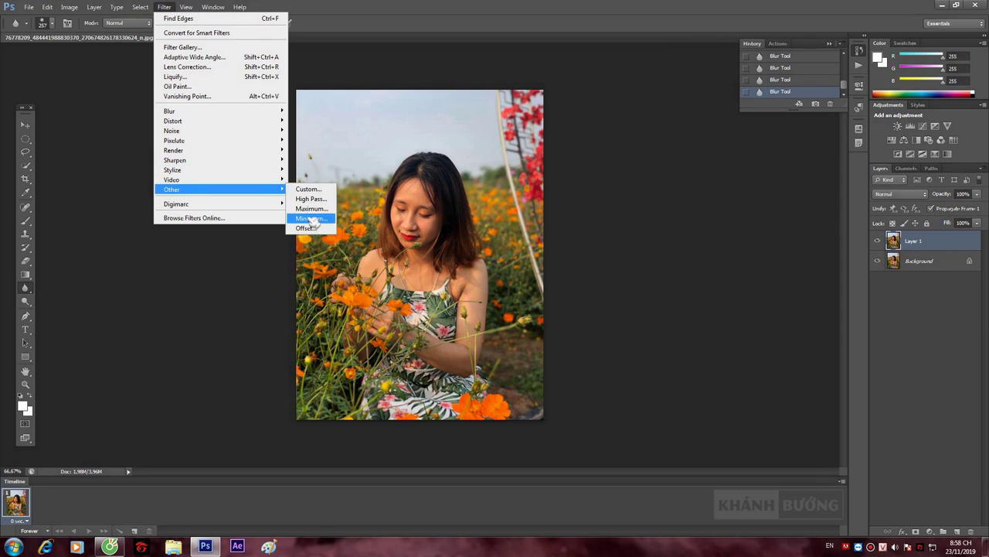
Try a horizontal shift of Layer 1 with the Offset filter and discard it.
mouse_move(470, 172)
mouse_down()
mouse_move(507, 174)
mouse_move(484, 177)
mouse_up()
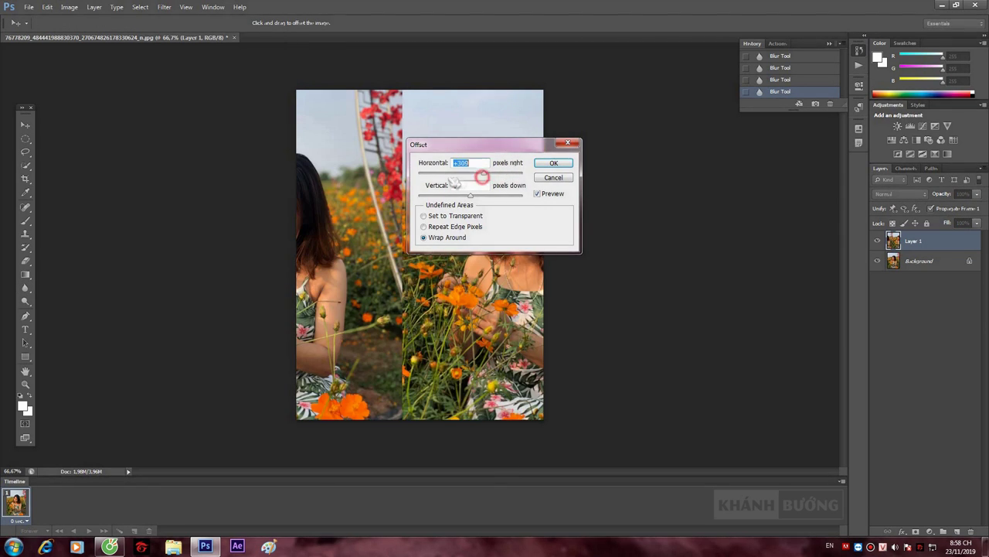
key(Escape)
Open Levels for Layer 1, preview several contrast and brightness presets, and set the preset to Default.
key(ctrl+l)
click(733, 135)
click(671, 184)
click(732, 136)
click(671, 165)
click(731, 135)
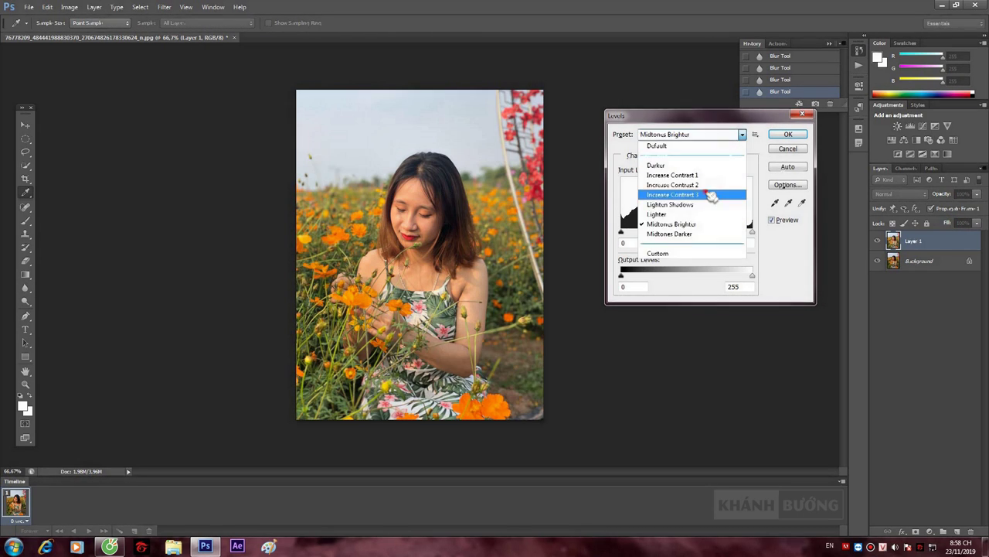
click(700, 145)
Lower the Blue channel's white input level to 172 and apply the Levels adjustment to Layer 1.
click(701, 155)
click(705, 192)
drag(621, 231, 653, 232)
drag(731, 248, 665, 233)
drag(752, 276, 752, 276)
drag(620, 276, 648, 278)
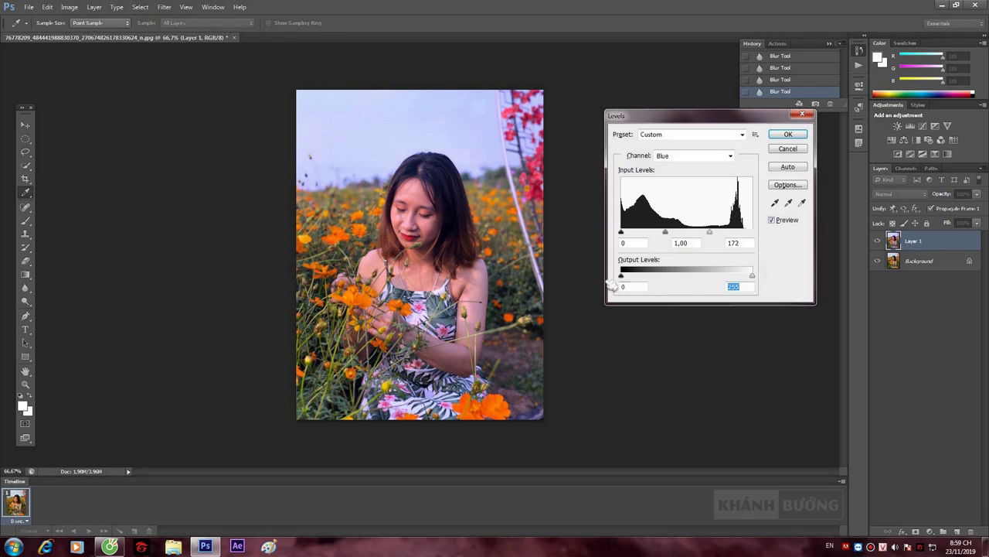
click(788, 134)
Apply a second Levels adjustment to Layer 1 with the RGB midtone input at 1.06.
key(ctrl+l)
click(630, 286)
drag(687, 232, 680, 233)
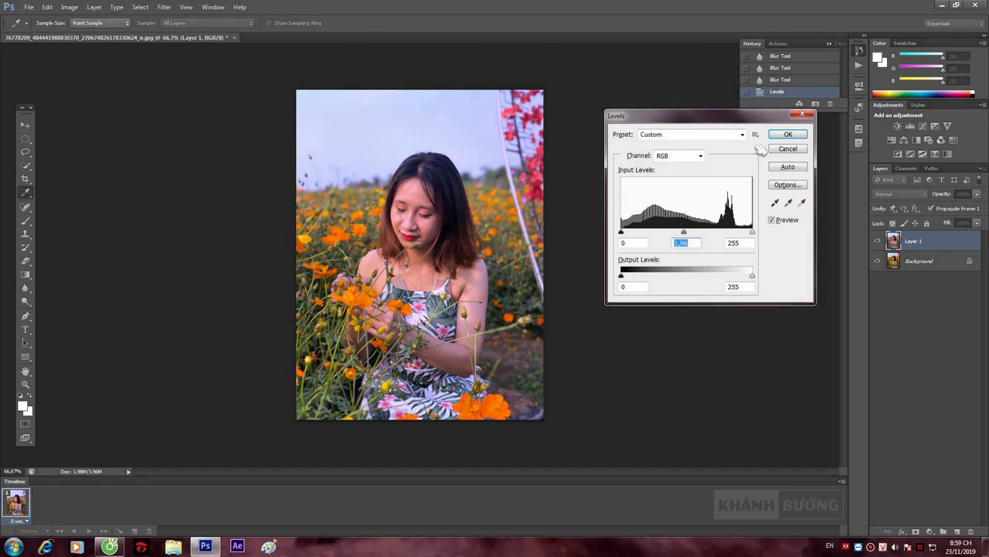
click(788, 134)
Soften details around the woman's hair with a 29 px Blur tool brush and compare Layer 1 with the original photo.
key(ctrl+plus)
key(ctrl+plus)
scroll(651, 340, up, 3)
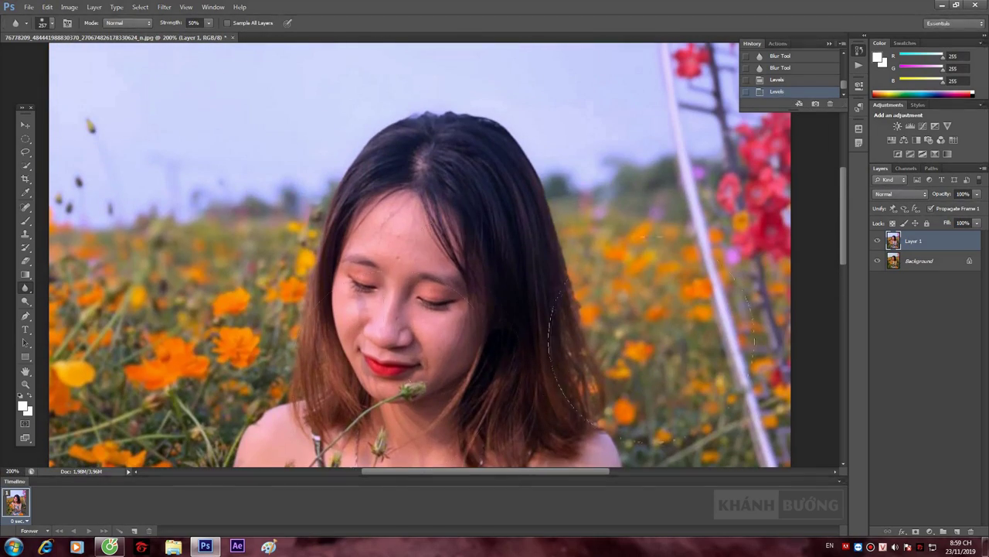
click(49, 24)
click(30, 55)
drag(486, 114, 507, 123)
scroll(278, 415, down, 10)
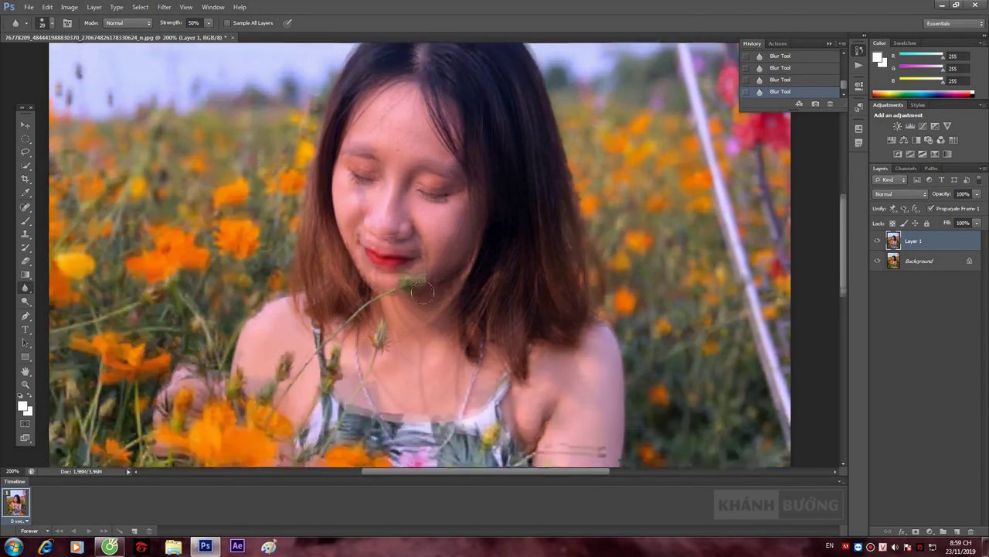
scroll(769, 280, down, 2)
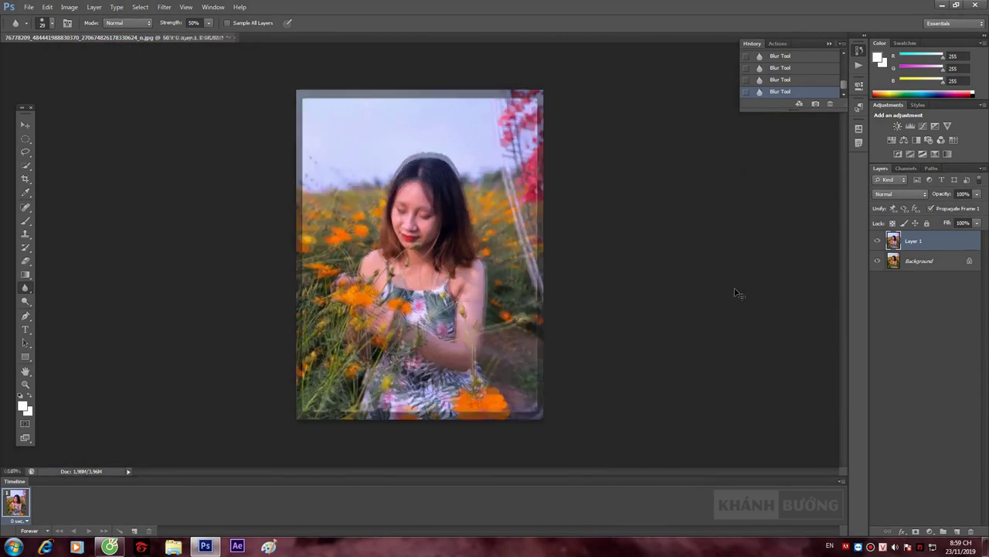
click(878, 240)
click(878, 241)
click(878, 241)
click(878, 240)
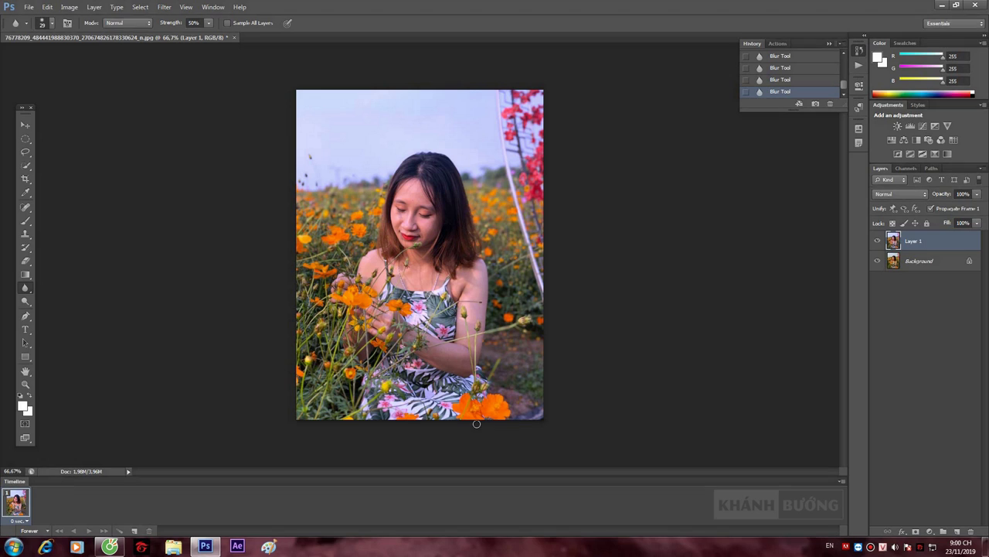
Blur the foreground plants in the photo's lower-left corner with a 164 px brush.
click(52, 24)
click(70, 55)
click(309, 387)
Try the Tiles filter on Layer 1 and undo it.
click(186, 7)
mouse_move(165, 7)
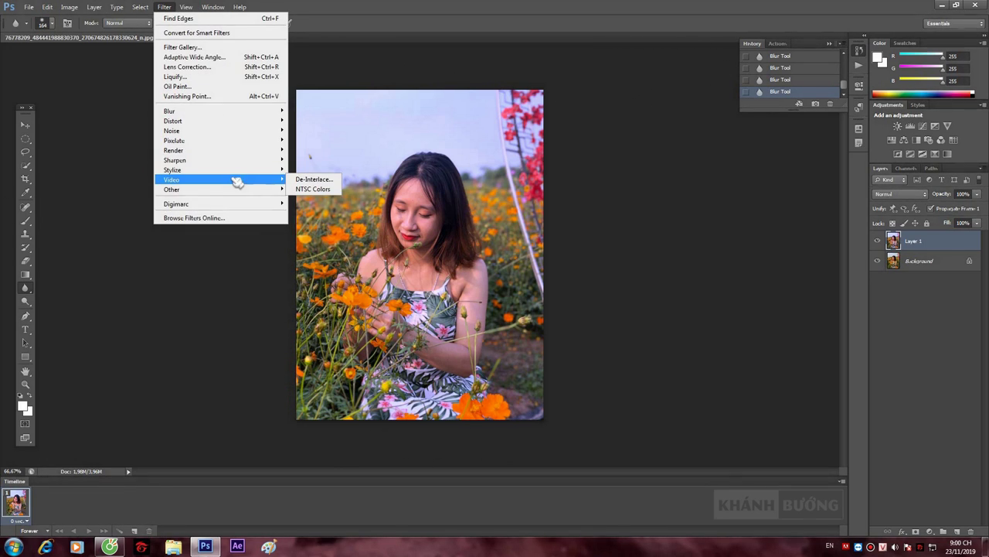
mouse_move(266, 172)
click(304, 218)
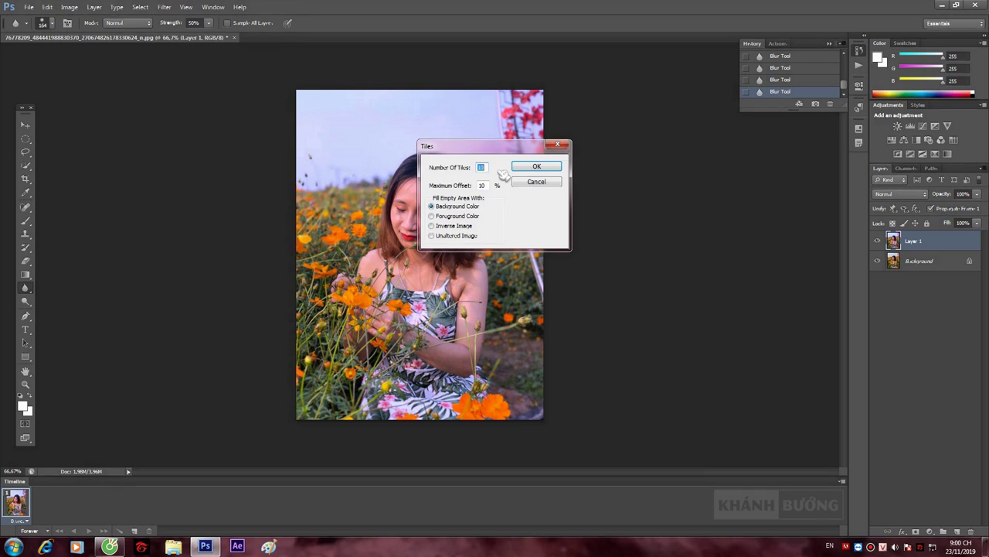
click(536, 166)
click(530, 306)
click(536, 166)
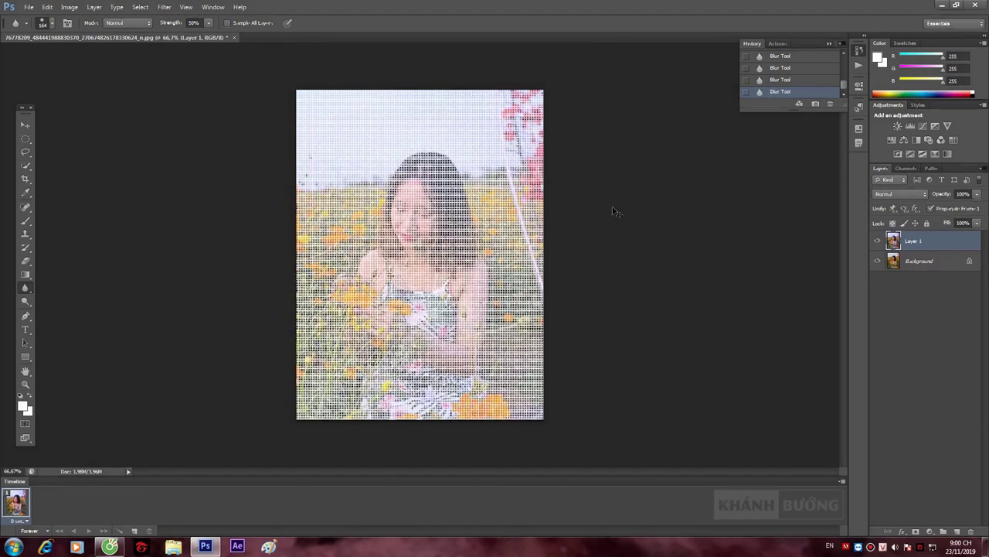
key(ctrl+z)
Try further filter effects on Layer 1, including Trace Contour, and discard them.
click(164, 7)
mouse_move(189, 170)
click(323, 227)
mouse_move(486, 268)
mouse_down()
mouse_move(436, 268)
mouse_move(472, 268)
mouse_up()
click(437, 289)
key(Escape)
click(164, 7)
mouse_move(194, 164)
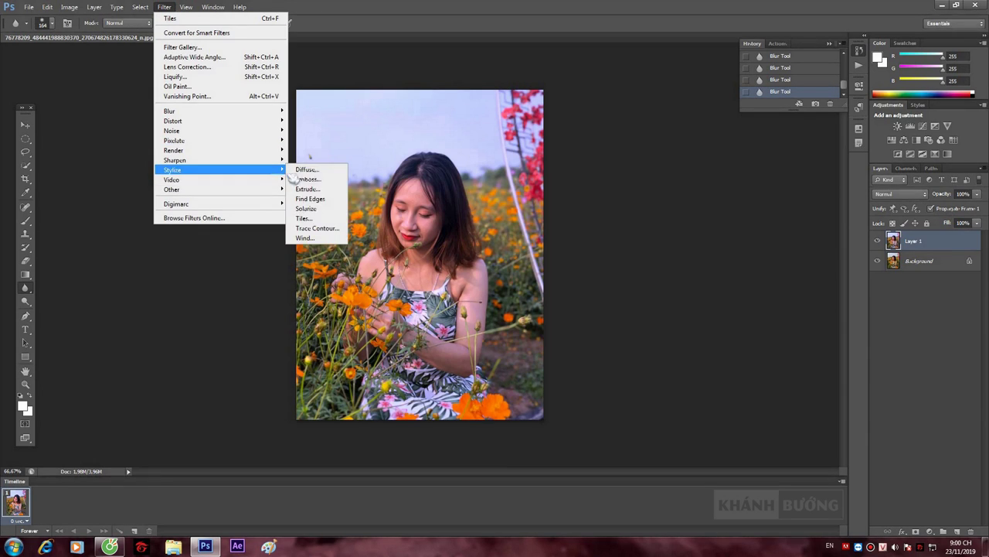
click(305, 195)
key(ctrl+z)
Apply the Sharpen Edges filter to Layer 1.
click(164, 7)
mouse_move(193, 155)
click(320, 179)
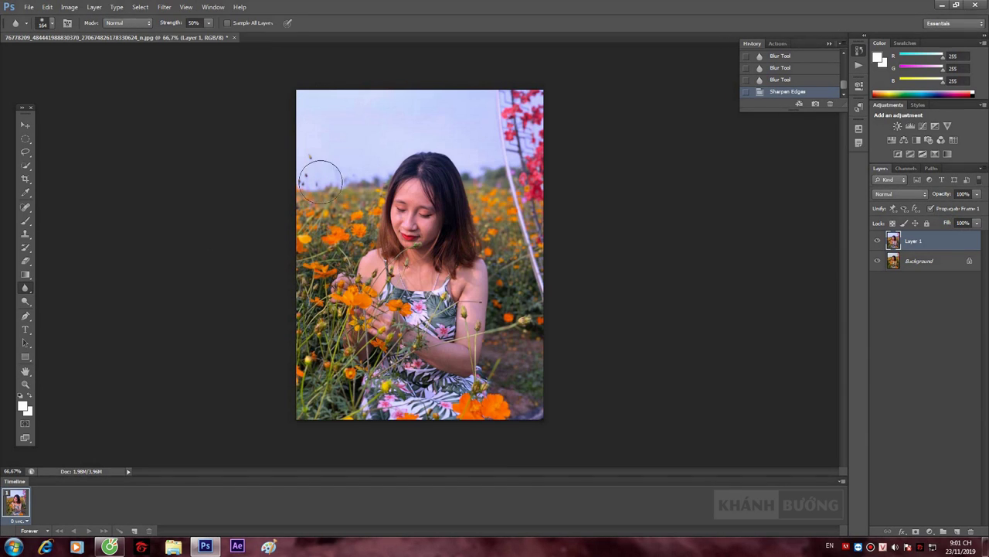
Try the automatic tone, contrast and color corrections on Layer 1 and undo them.
click(70, 7)
click(82, 47)
key(ctrl+z)
click(69, 7)
click(91, 60)
click(69, 7)
click(89, 72)
key(ctrl+z)
Try softening the area beside the woman's hair with a 35 px Blur tool brush.
key(ctrl+plus)
key(ctrl+plus)
scroll(764, 310, up, 2)
click(52, 23)
drag(54, 53, 33, 53)
click(573, 188)
key(ctrl+minus)
key(ctrl+minus)
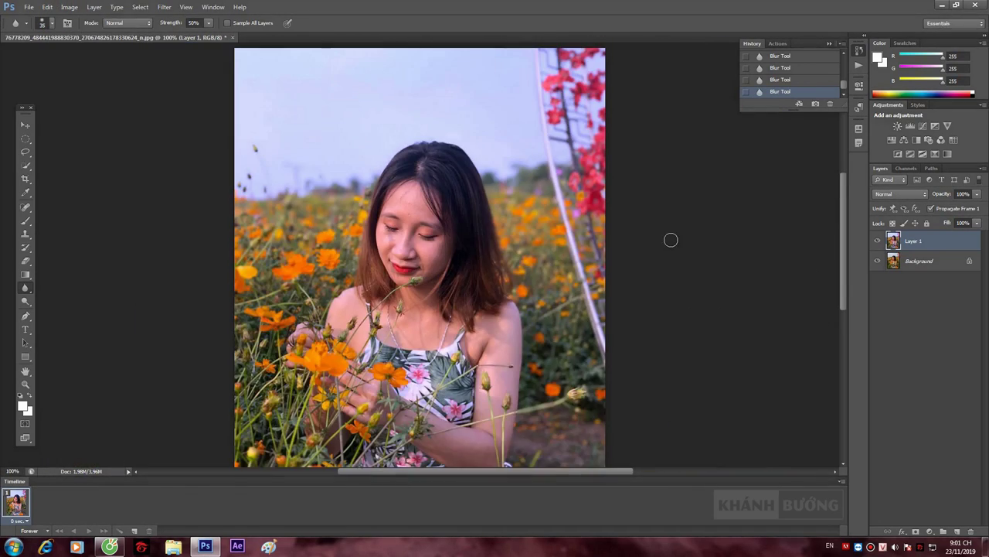
Compare earlier history states of the photo and revert to the Sharpen Edges state.
click(785, 78)
scroll(783, 80, up, 3)
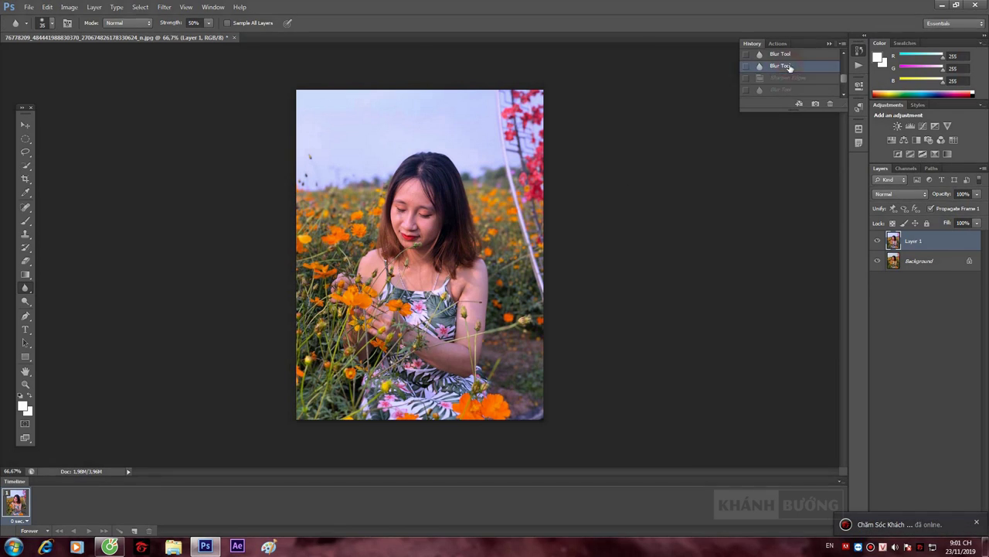
scroll(787, 83, down, 1)
click(786, 81)
click(790, 69)
scroll(791, 72, up, 1)
click(792, 72)
scroll(791, 72, up, 1)
click(790, 73)
scroll(789, 81, down, 2)
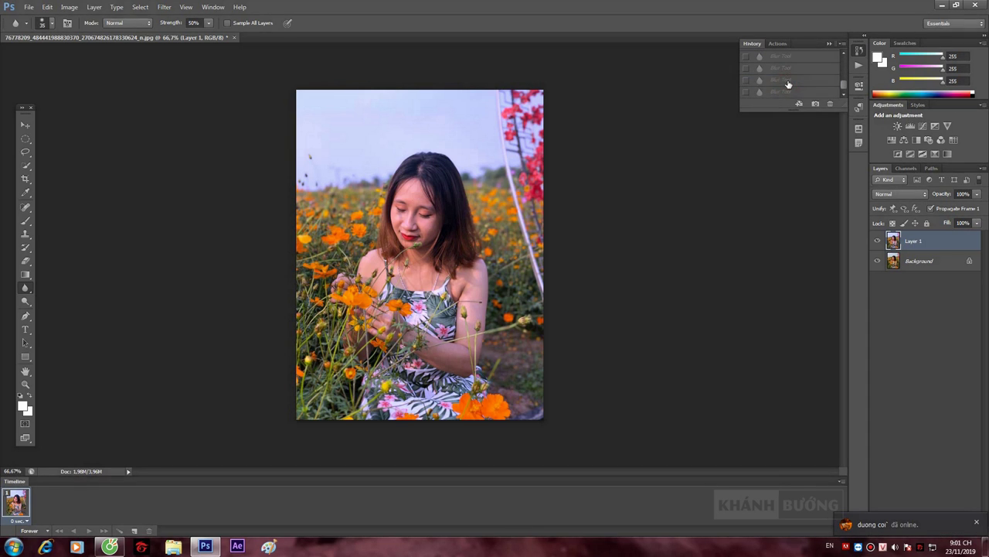
click(788, 82)
scroll(792, 76, up, 1)
click(788, 63)
scroll(556, 193, up, 2)
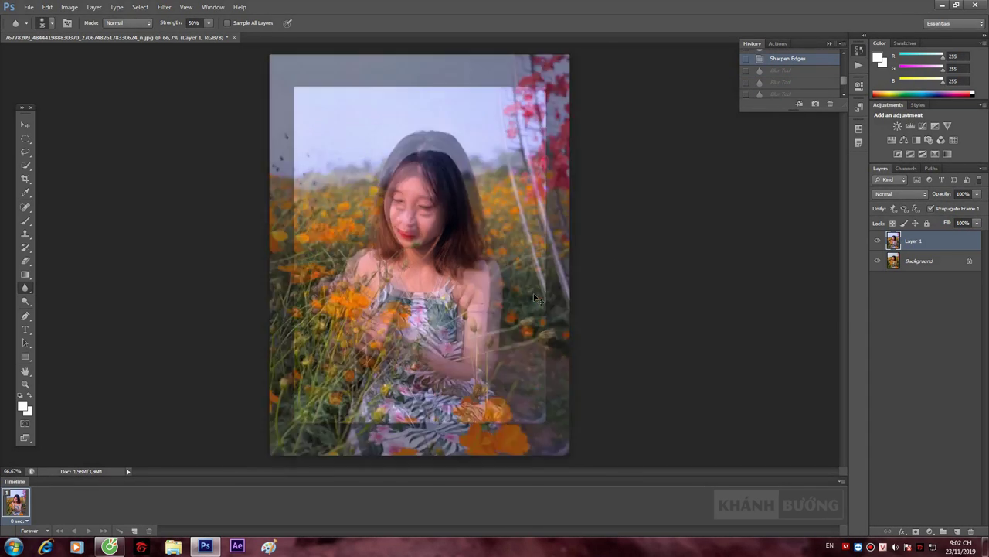
Blur the outer edge of the woman's hair with a 13 px brush and compare Layer 1 with the original photo.
drag(554, 126, 558, 133)
click(767, 70)
click(51, 24)
drag(32, 57, 24, 57)
drag(556, 132, 560, 147)
drag(561, 151, 570, 175)
scroll(695, 310, down, 2)
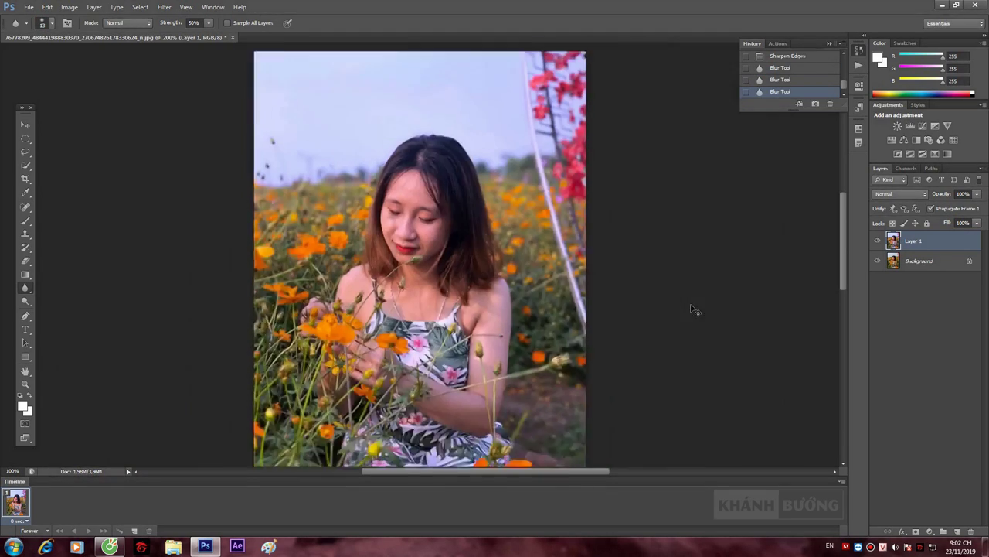
click(877, 242)
click(877, 243)
click(877, 243)
click(878, 243)
Blur the foreground plants along the photo's lower edge with a 96 px brush.
click(51, 23)
drag(24, 58, 64, 57)
drag(319, 398, 412, 402)
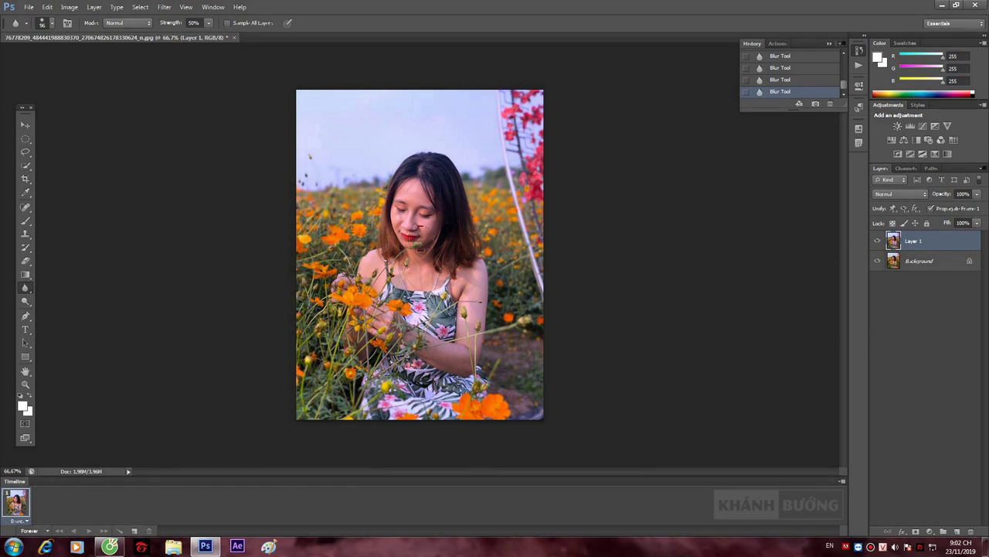
Switch to the web browser and search for images of "mây".
click(110, 546)
click(189, 8)
text(mây)
key(Return)
click(150, 106)
Choose a blue sky picture with white clouds from the results and save it to the computer.
click(900, 206)
scroll(576, 315, down, 2)
click(671, 318)
right_click(724, 184)
click(773, 291)
click(406, 206)
Place the saved sky image A0318_10722_anh1 into the portrait document in Photoshop, covering the photo's upper part.
key(super+d)
drag(58, 75, 394, 117)
drag(446, 170, 445, 159)
key(Return)
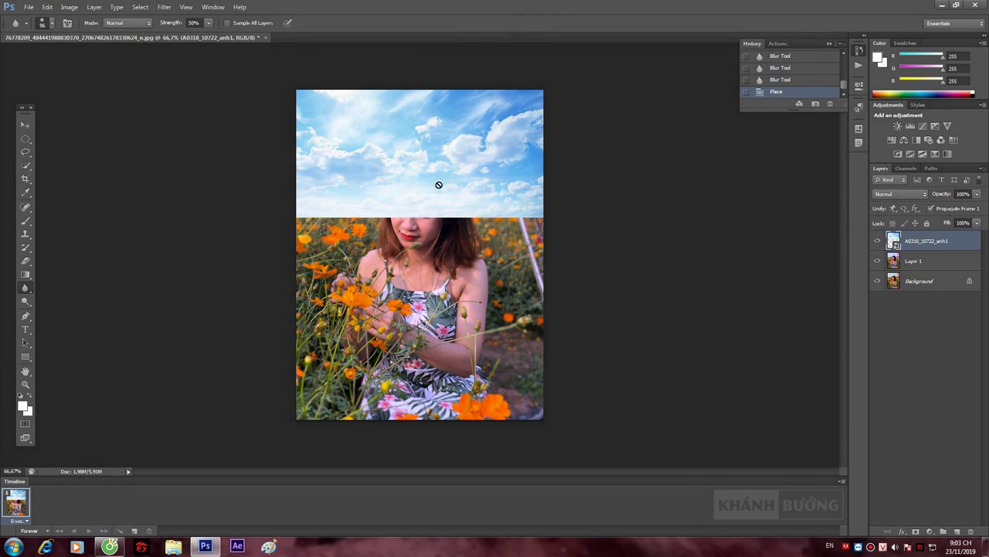
Rasterize the sky layer and set its opacity to 50%.
click(627, 277)
click(472, 208)
text(10)
key(Return)
text(50)
key(Return)
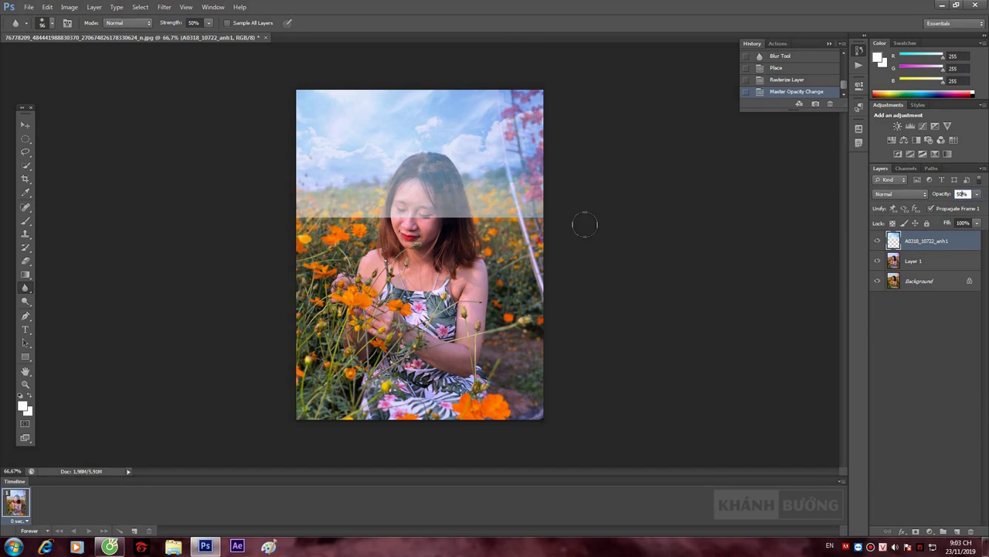
Erase the sky layer over the flower field and the woman's face and hair, using a 135 px eraser on the head.
key(e)
mouse_move(304, 190)
mouse_down()
mouse_move(415, 210)
mouse_move(331, 207)
mouse_move(563, 207)
mouse_move(520, 190)
mouse_move(532, 225)
mouse_up()
click(51, 24)
click(59, 58)
click(419, 175)
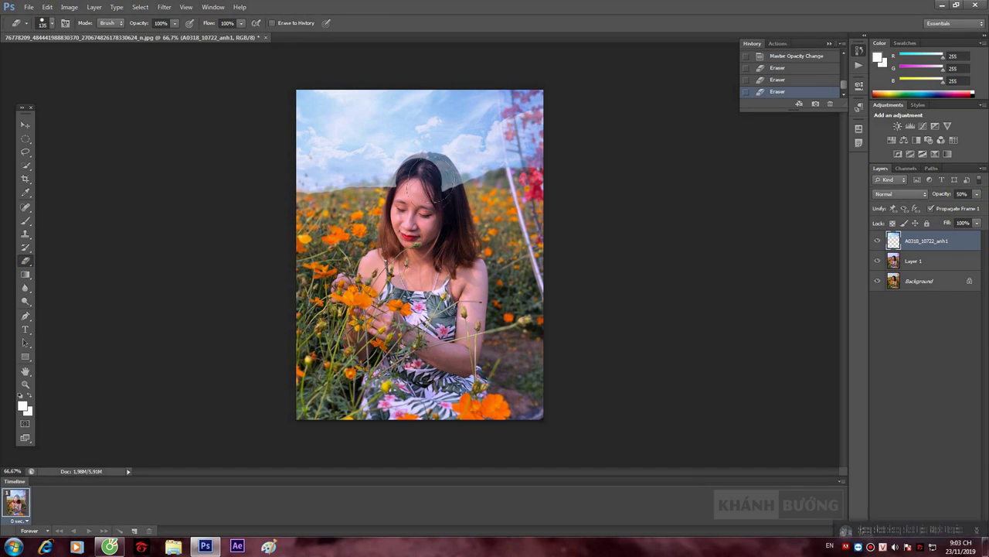
drag(432, 176, 443, 190)
Erase the sky layer over the red flowers beside the white pole, undoing unwanted strokes.
drag(533, 114, 516, 145)
key(ctrl+z)
click(519, 142)
key(ctrl+z)
drag(535, 181, 546, 62)
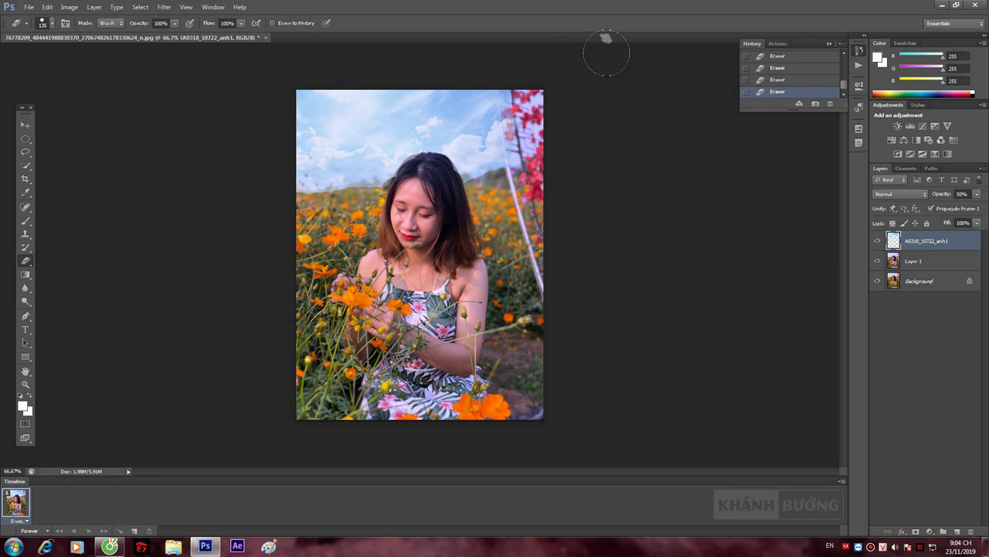
click(779, 70)
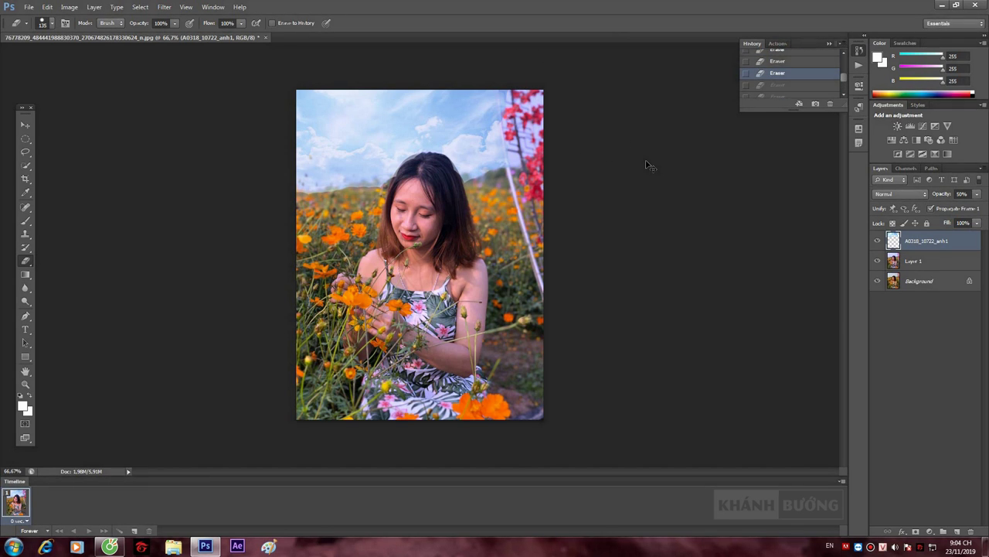
Erase leftover parts of the sky layer around the woman's head and along the left horizon.
key(ctrl+plus)
key(ctrl+plus)
scroll(620, 212, up, 3)
right_click(621, 213)
mouse_move(551, 233)
mouse_down()
mouse_move(480, 207)
mouse_move(468, 170)
mouse_move(424, 180)
mouse_up()
mouse_move(392, 220)
mouse_down()
mouse_move(357, 244)
mouse_move(242, 262)
mouse_up()
drag(190, 282, 273, 291)
drag(164, 286, 172, 281)
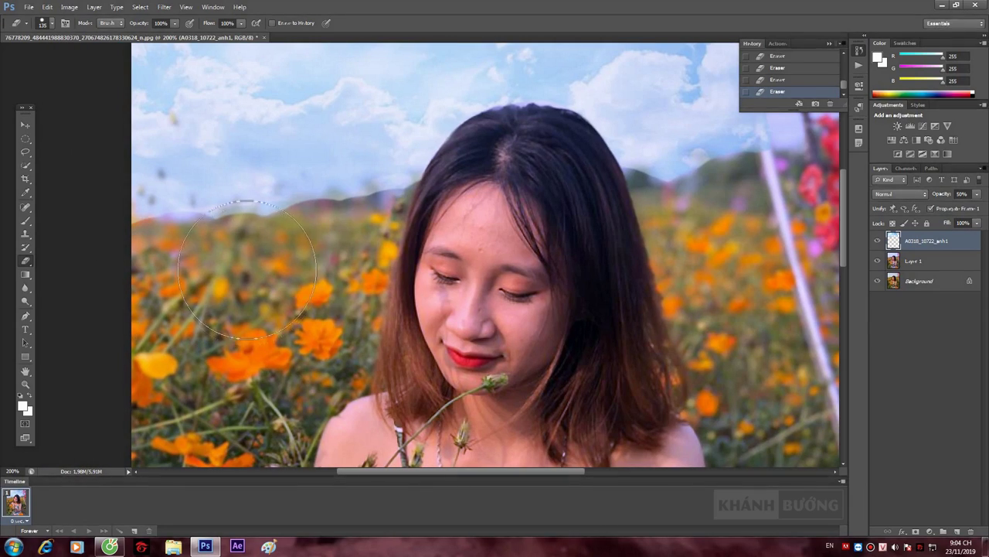
Blur the sky layer's edge along the horizon to the left of the woman's hair with a 96 px brush.
key(ctrl+minus)
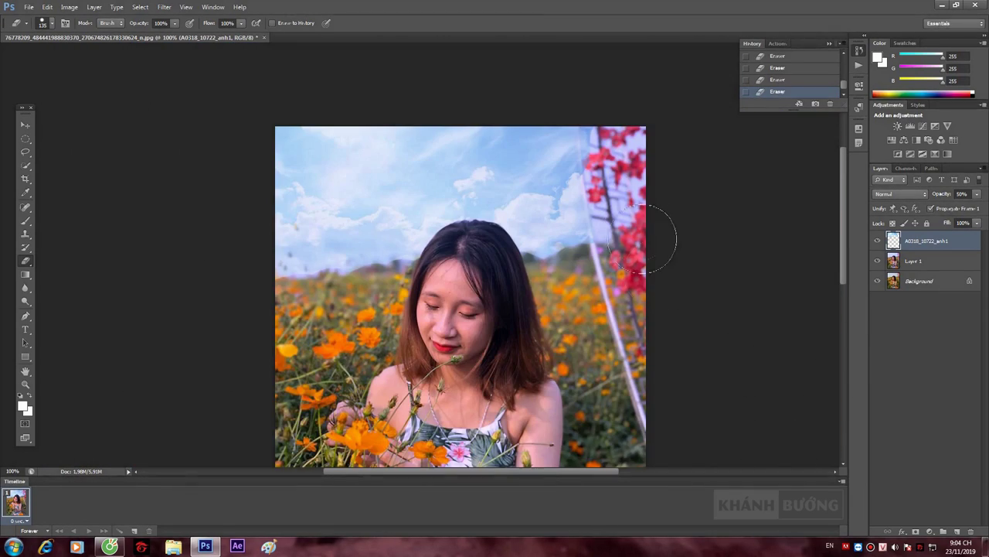
key(ctrl+plus)
scroll(685, 139, right, 3)
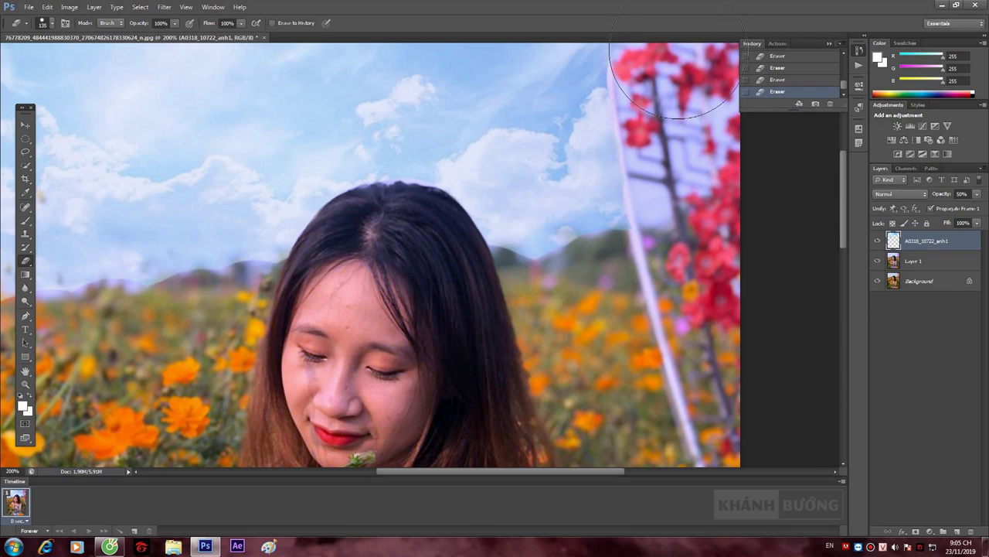
click(25, 288)
click(233, 278)
click(260, 270)
click(241, 275)
click(209, 281)
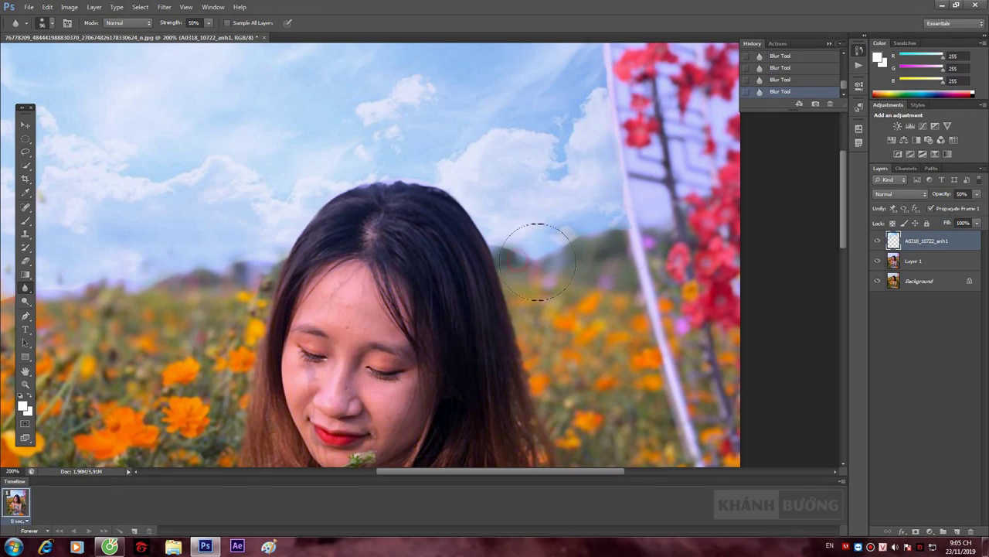
Erase the sky layer over the white pole and the lattice wall behind the red flowers, using a smaller eraser.
scroll(680, 235, up, 1)
click(25, 275)
click(26, 261)
click(52, 24)
drag(40, 59, 37, 60)
drag(640, 197, 651, 222)
click(641, 99)
scroll(625, 127, up, 3)
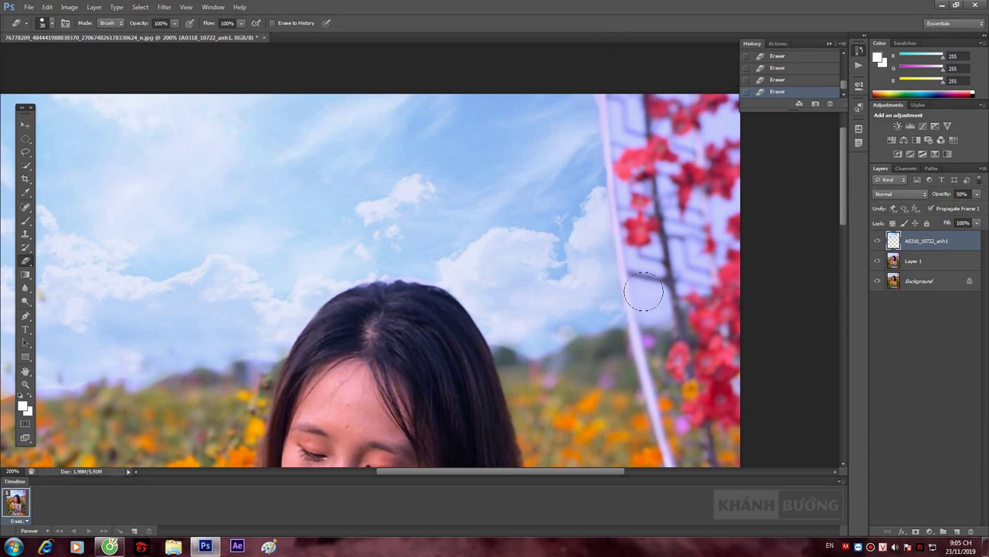
scroll(638, 164, up, 2)
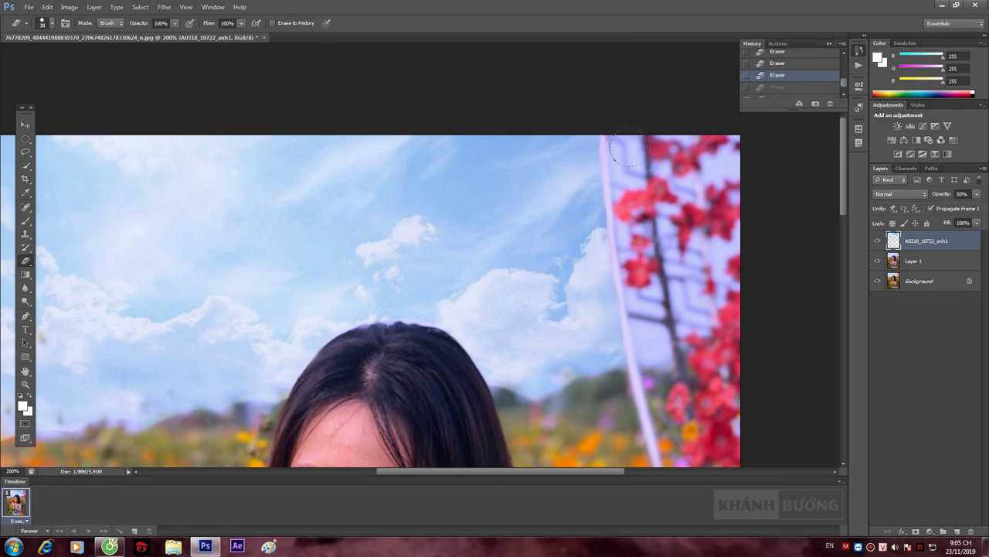
scroll(652, 150, up, 1)
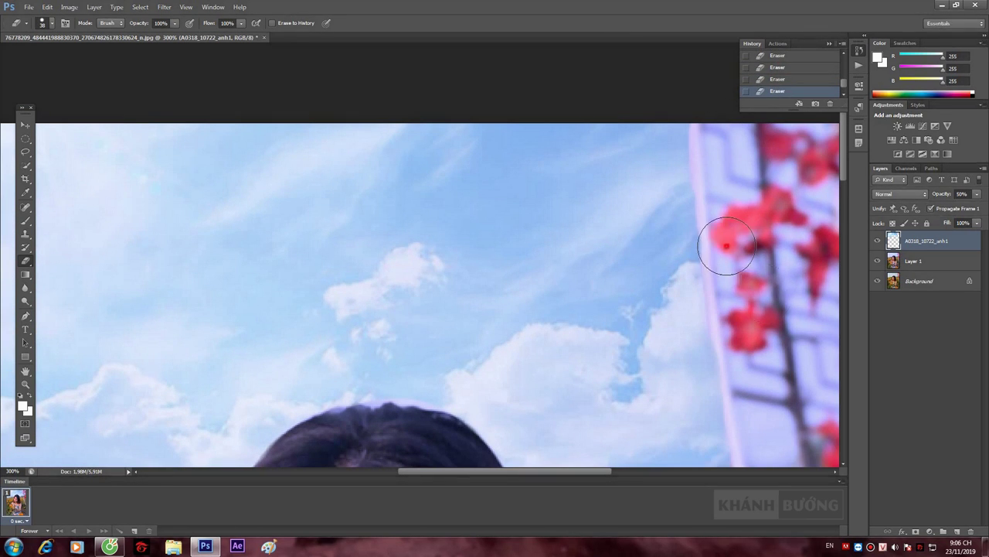
scroll(727, 245, down, 3)
scroll(746, 303, up, 2)
scroll(576, 328, down, 2)
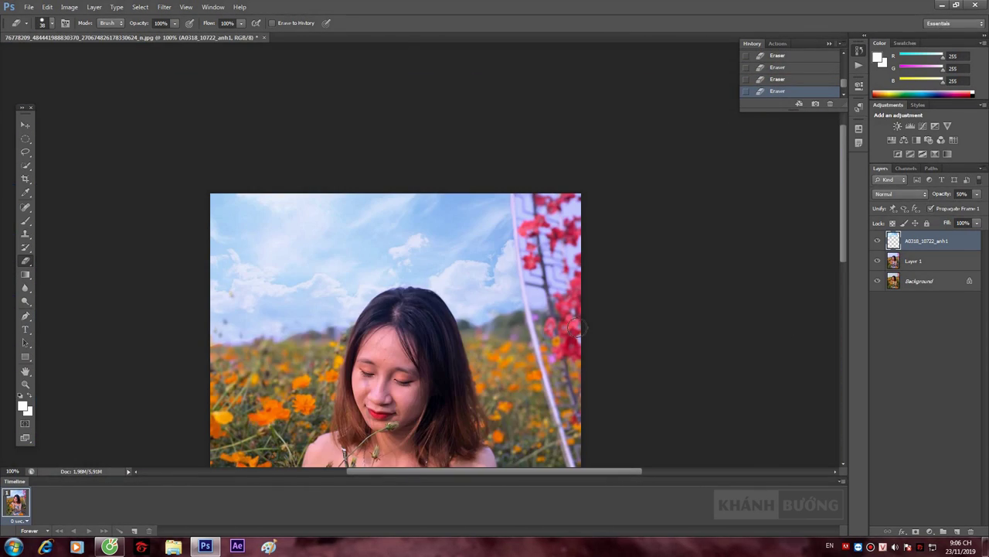
Blur the sky layer's edge to the right of the woman's hair and erase leftover sky along the left horizon.
click(25, 288)
click(479, 328)
click(25, 260)
scroll(531, 353, up, 2)
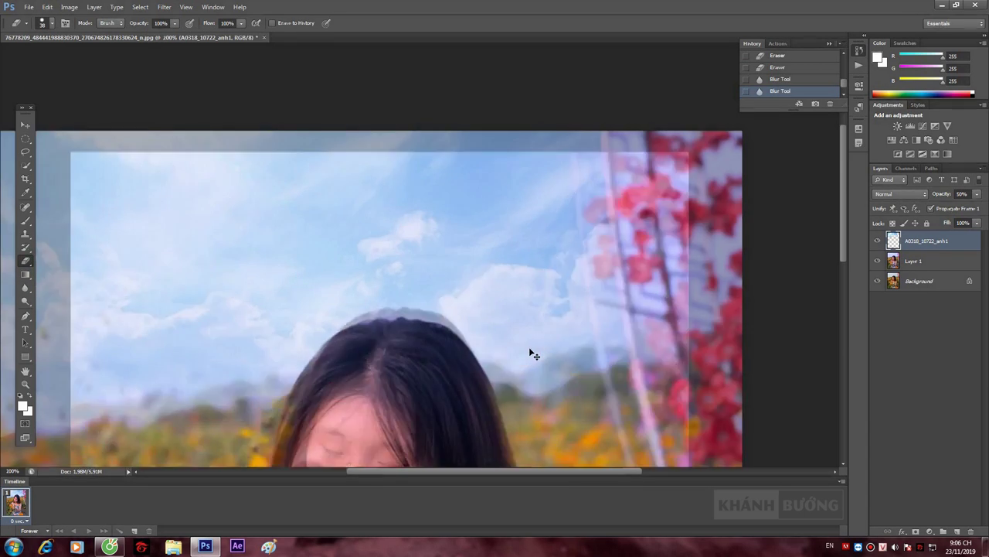
scroll(287, 453, left, 5)
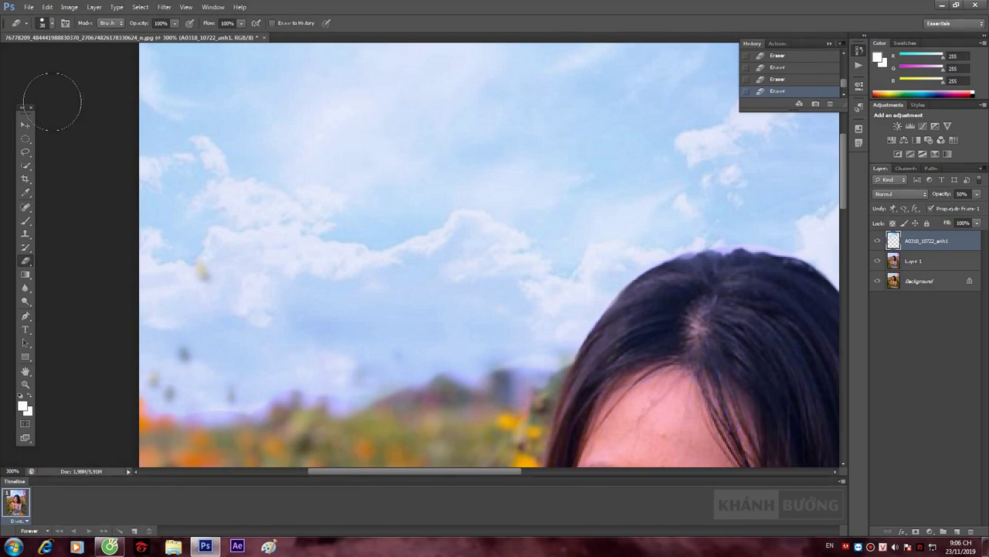
Blur the sky layer's edge along the horizon from the left image border to the woman's hair.
click(29, 289)
click(162, 415)
click(232, 400)
click(293, 389)
click(433, 371)
scroll(763, 333, down, 2)
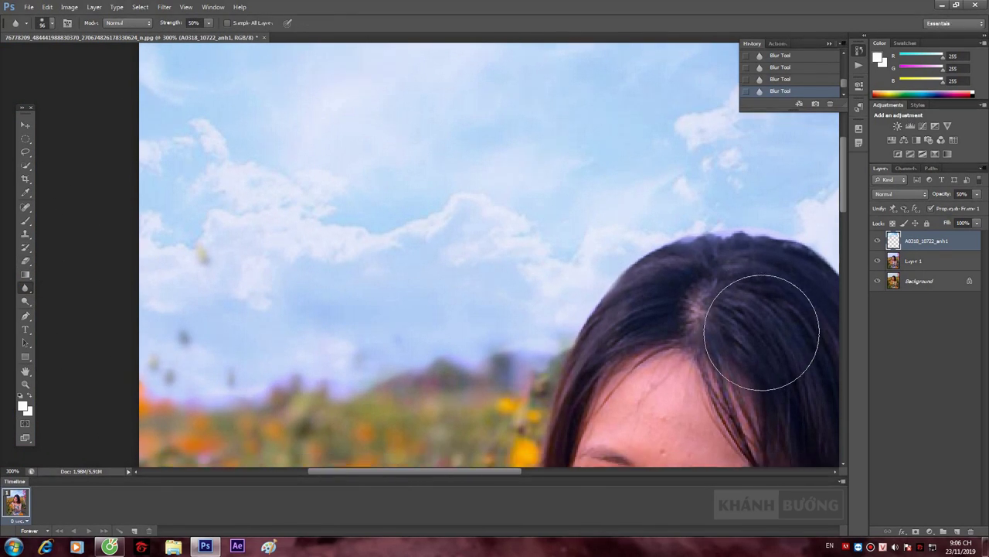
scroll(747, 354, right, 4)
scroll(749, 358, right, 4)
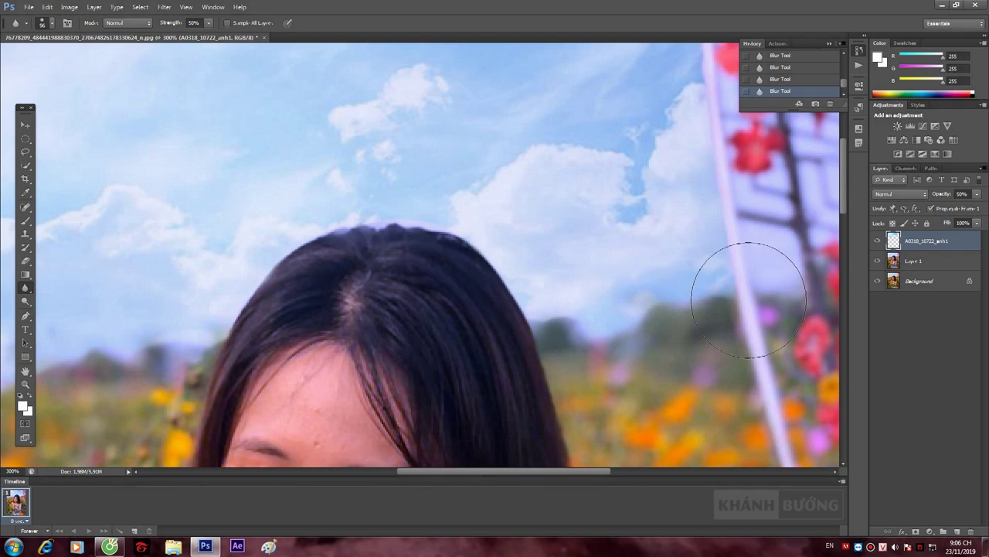
Group the sky layer with Layer 1 and toggle the group's visibility to compare the edit with the original.
key(ctrl+minus)
key(ctrl+minus)
key(ctrl+minus)
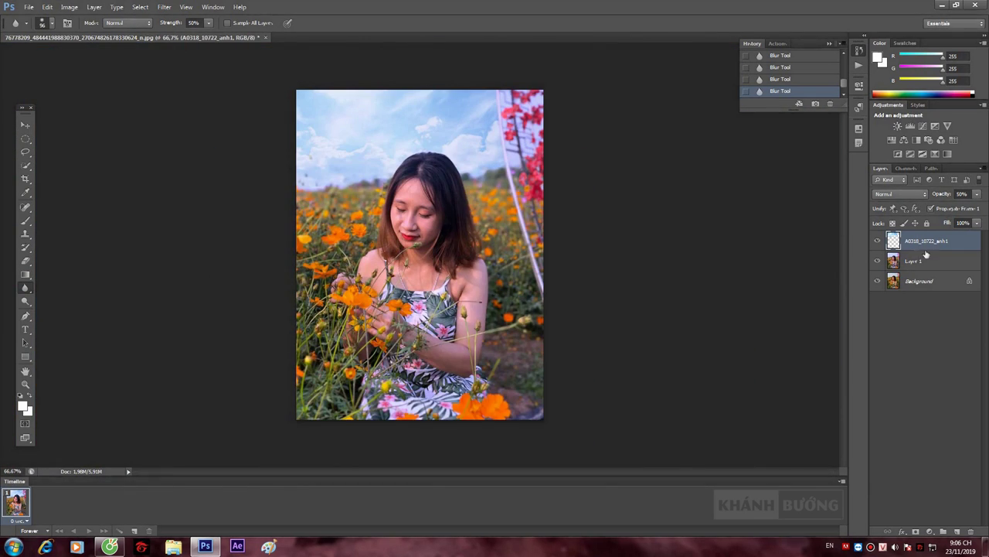
shift+click(926, 260)
key(ctrl+g)
click(877, 237)
click(877, 237)
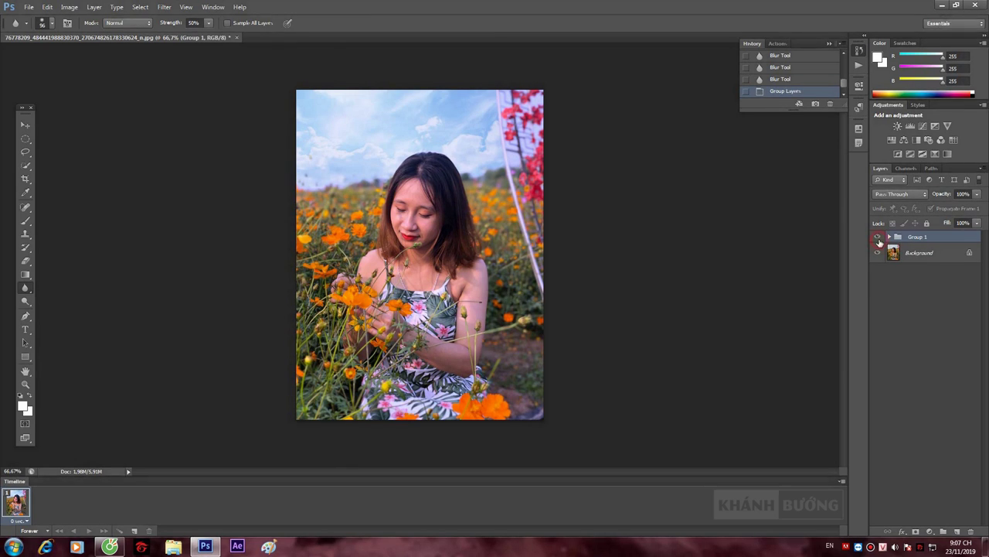
Remove the blemishes on the woman's forehead on Layer 1 inside the group with a 15 px Spot Healing Brush.
click(889, 237)
click(920, 272)
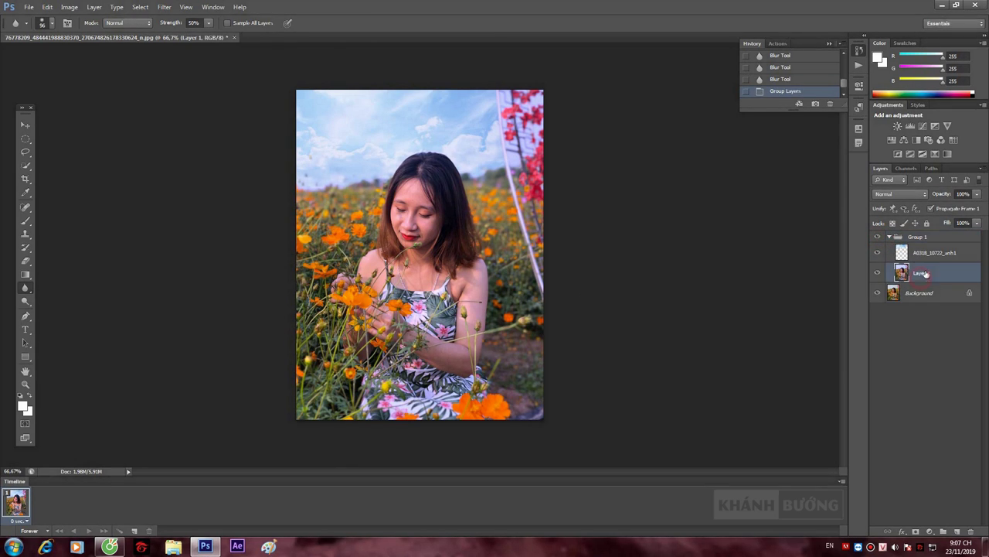
scroll(417, 182, up, 5)
click(46, 23)
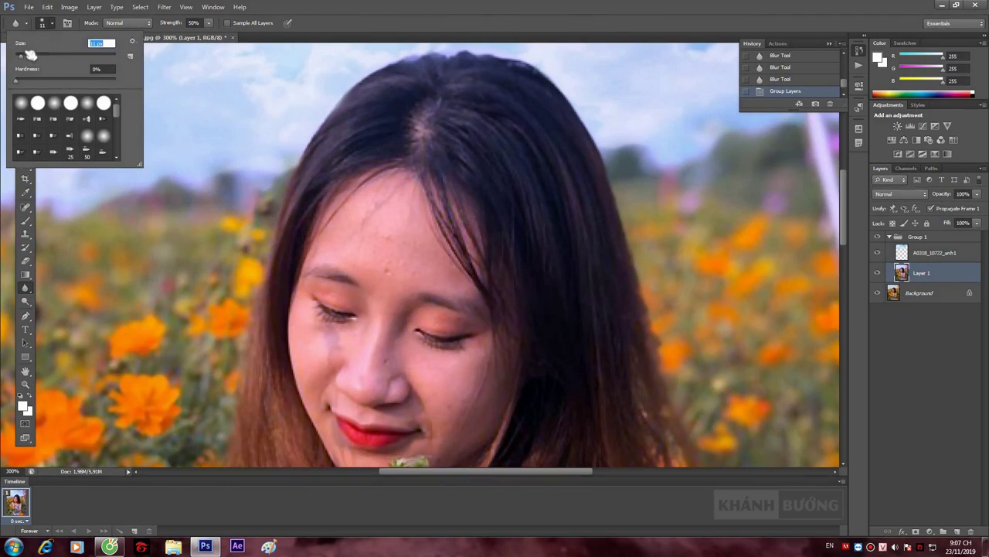
right_click(26, 207)
click(87, 206)
click(384, 265)
click(390, 240)
scroll(391, 255, down, 3)
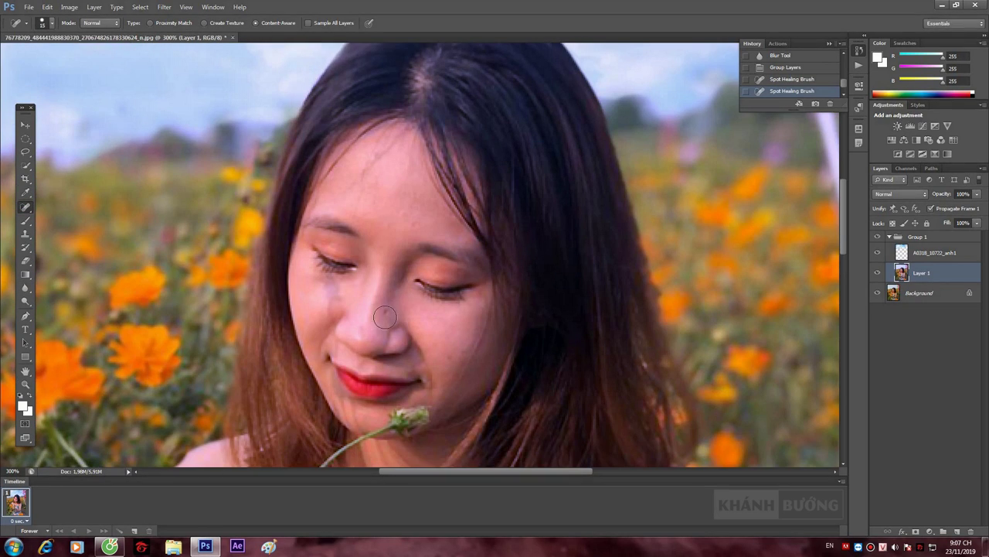
Reduce the Spot Healing Brush to 7 px and heal the small spots on the woman's nose and forehead.
click(385, 287)
click(50, 24)
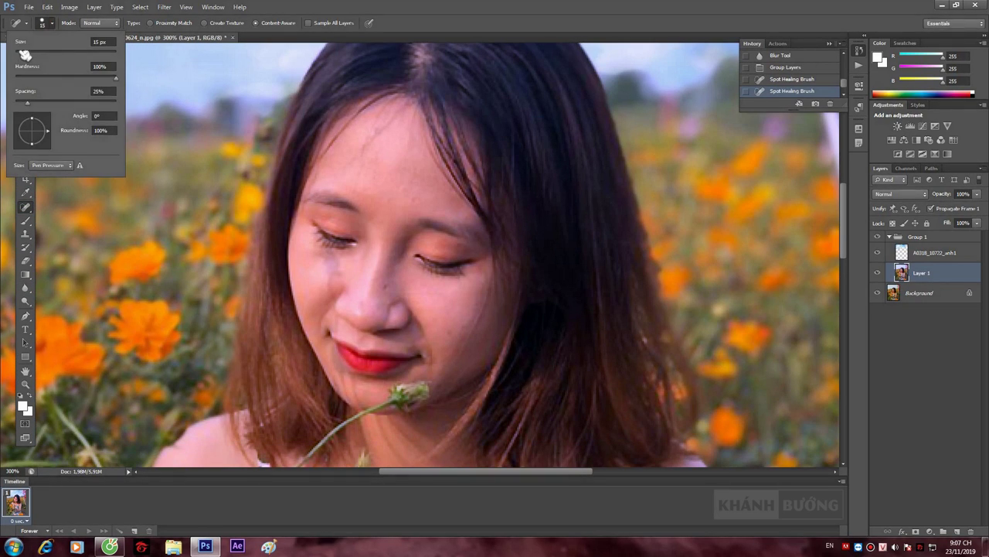
key(Return)
click(386, 287)
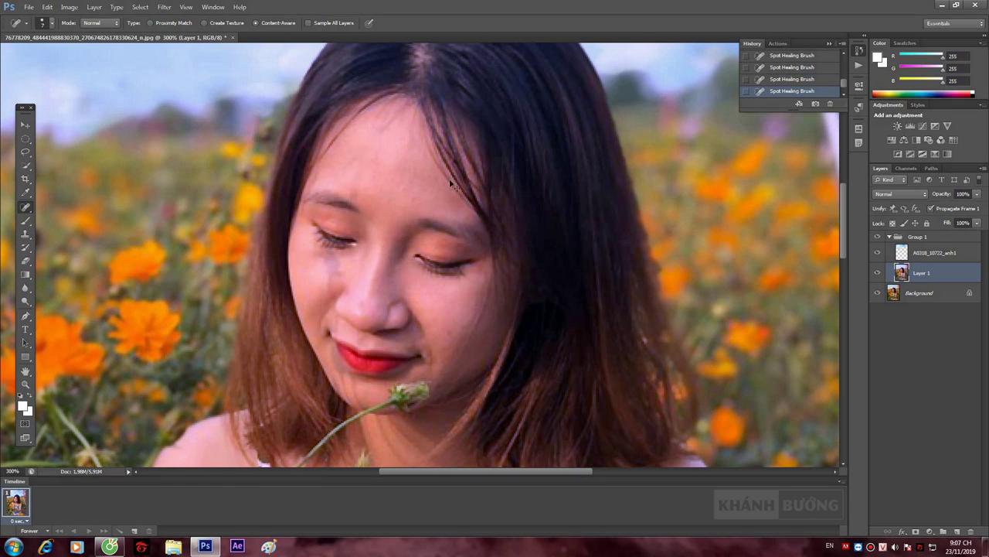
Switch to Windows Explorer and find the NDK logo in drive F: under du lieu o c cu, Desktop, New folder (2), logo.
scroll(587, 263, down, 17)
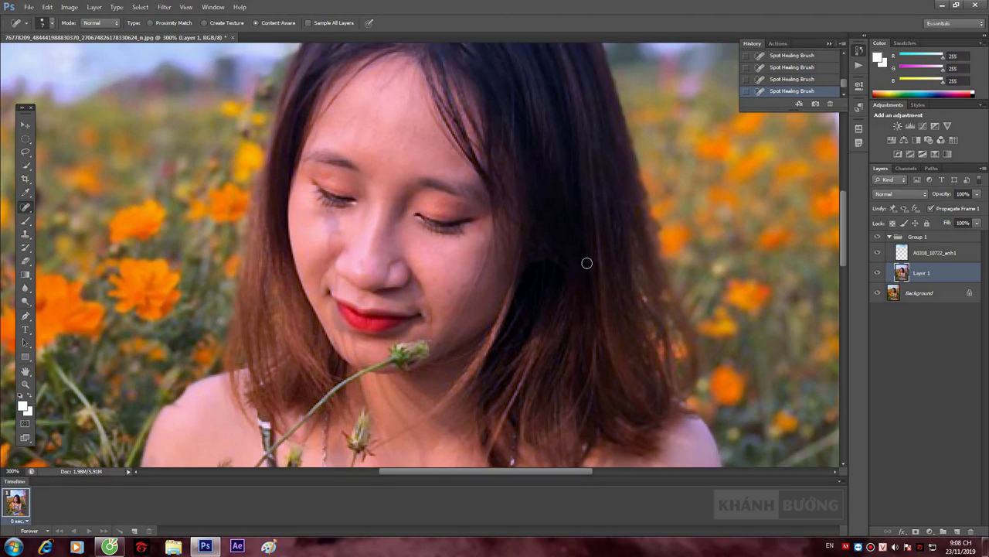
key(ctrl+minus)
key(ctrl+minus)
key(ctrl+minus)
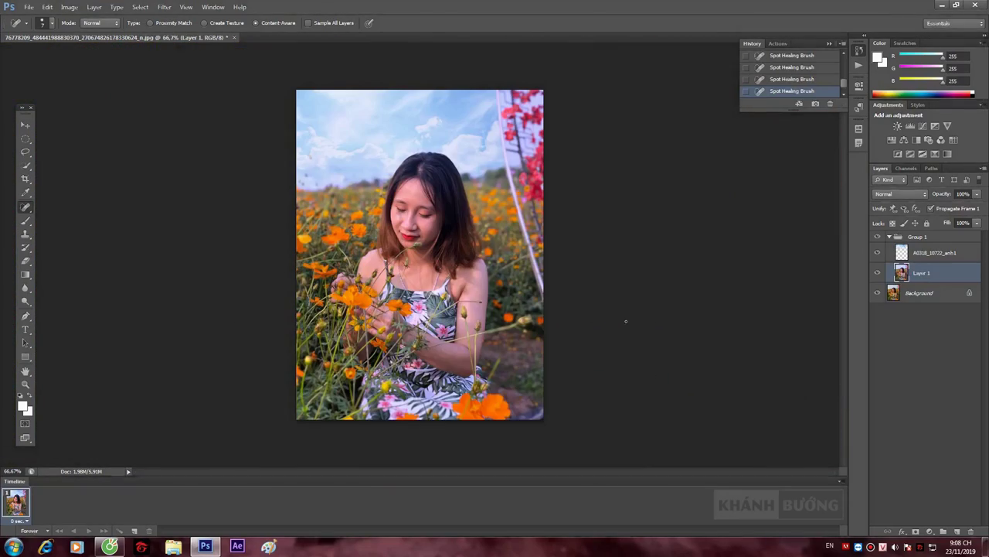
click(176, 546)
click(494, 393)
double_click(625, 251)
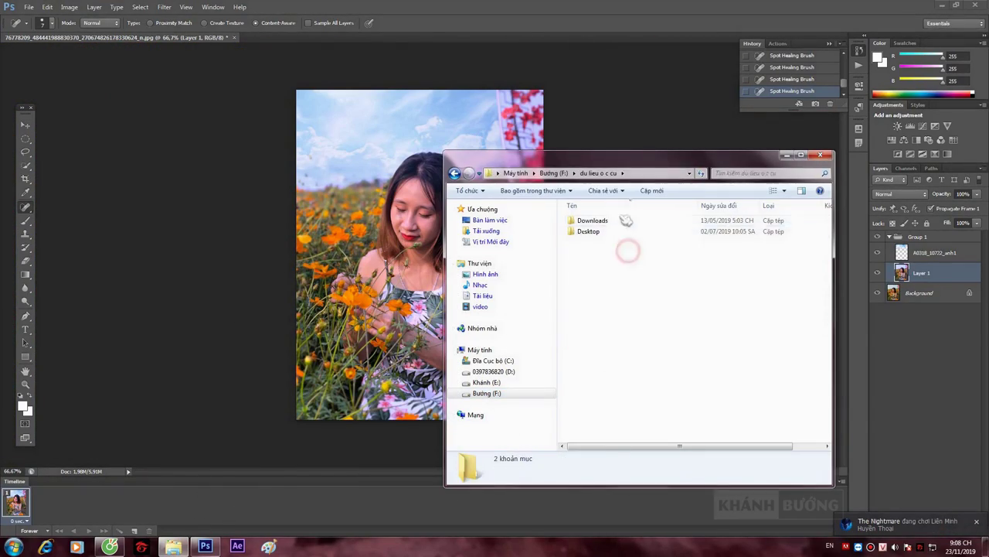
double_click(594, 231)
double_click(594, 285)
double_click(593, 254)
scroll(719, 302, down, 8)
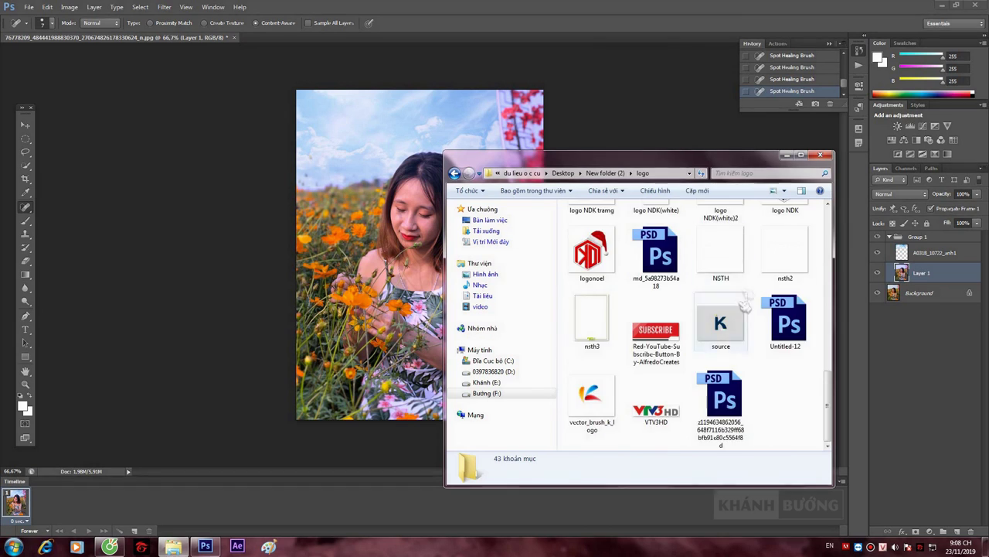
scroll(734, 286, up, 4)
click(717, 311)
Place the white NDK logo in the portrait, scale it to 9.35% and move it to the photo's bottom-right corner.
drag(601, 427, 410, 315)
drag(297, 132, 458, 392)
drag(528, 368, 500, 403)
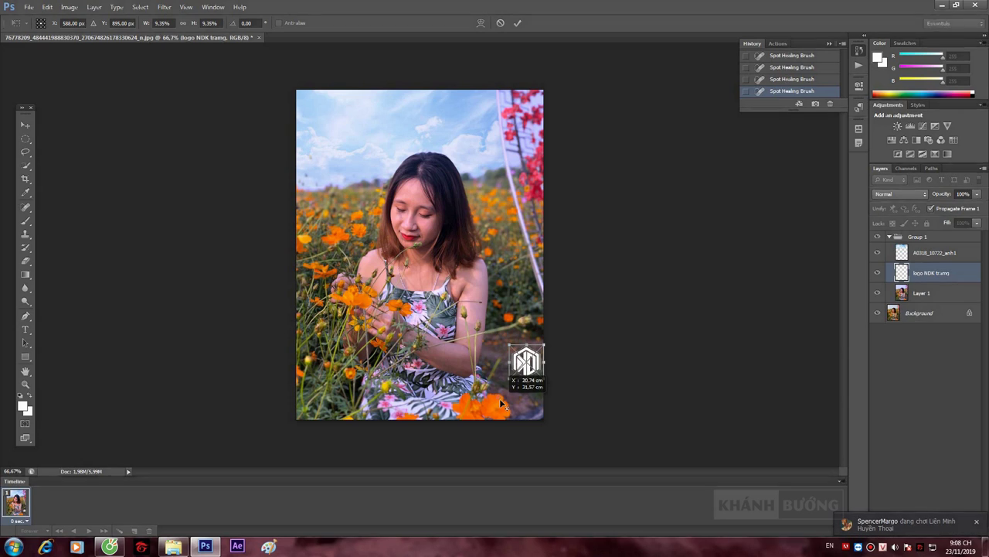
drag(526, 361, 531, 366)
click(518, 23)
key(v)
drag(529, 366, 526, 401)
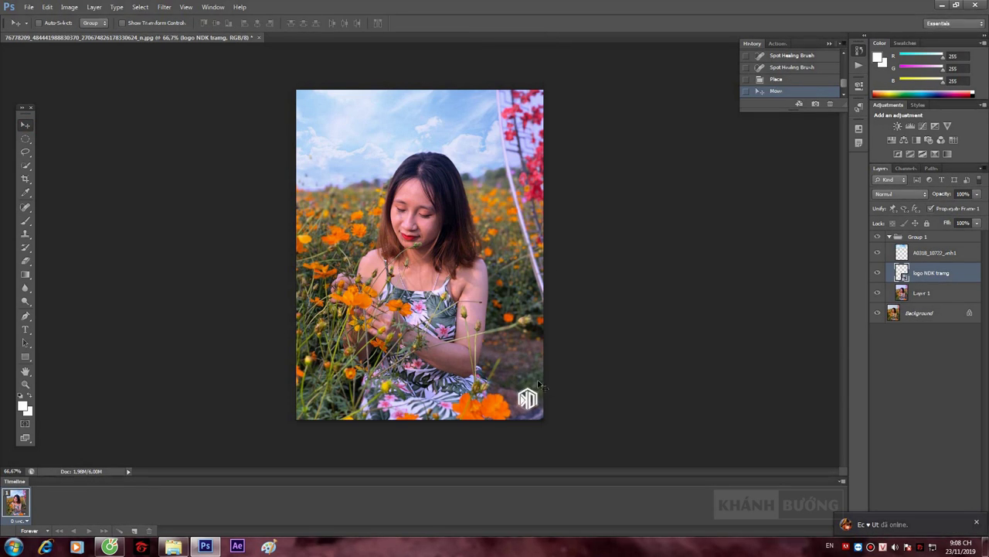
Bring the logo layer above the sky layer, reduce its opacity to 50% and adjust its position slightly.
key(ctrl+bracketright)
key(1)
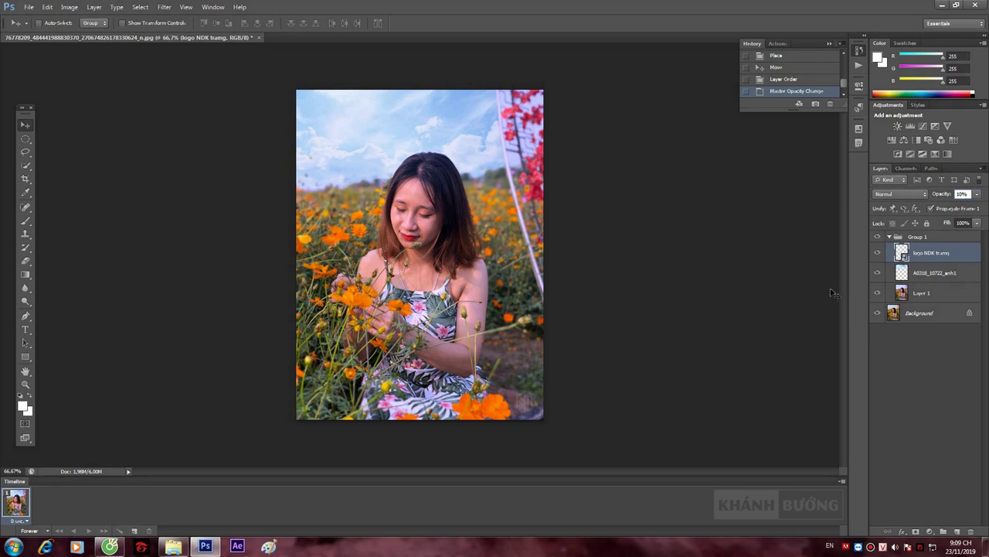
key(2)
key(5)
drag(531, 411, 529, 413)
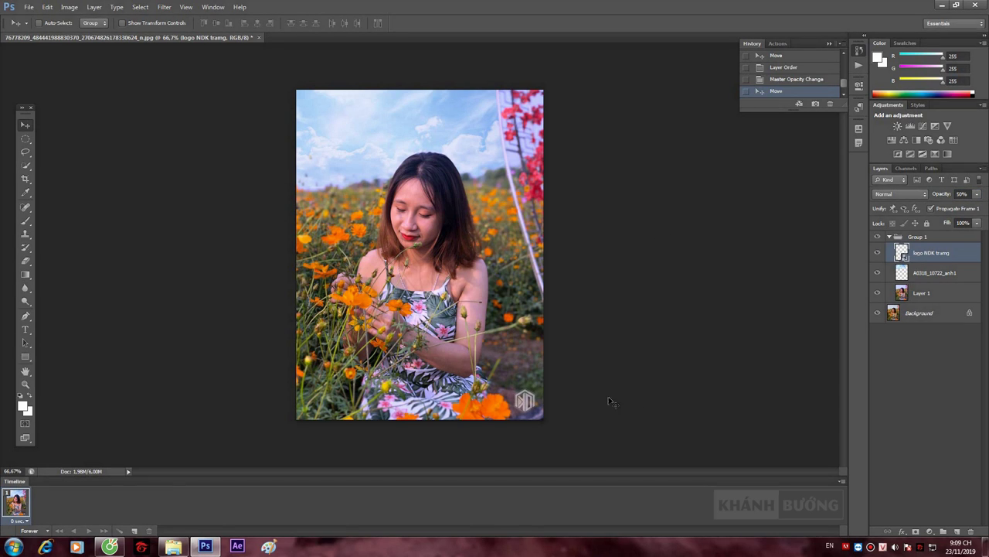
key(ctrl+shift+s)
click(539, 269)
click(626, 272)
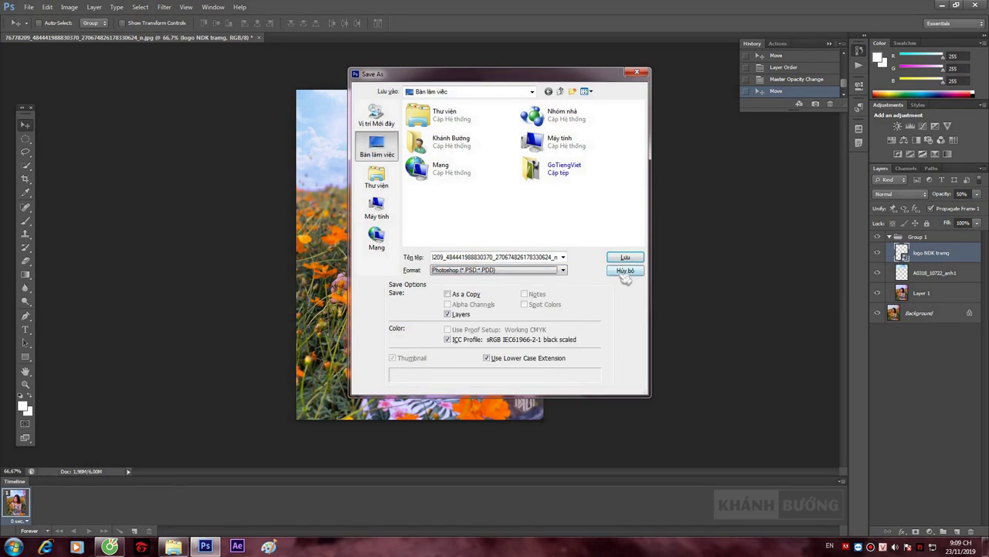
click(626, 272)
Select Layer 1 and resize the whole image to a width of 1920 pixels.
click(935, 314)
click(945, 292)
click(68, 7)
click(85, 82)
text(1920)
key(Return)
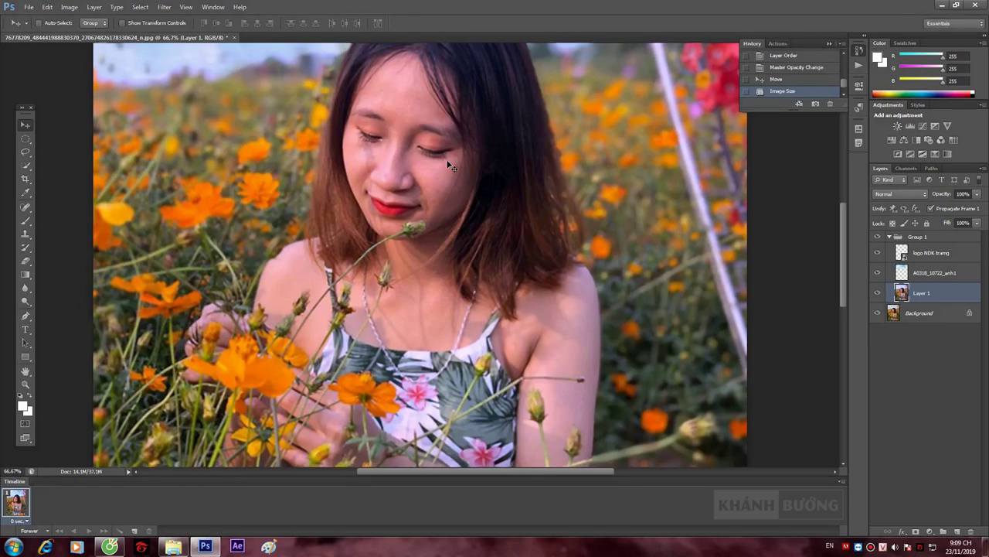
Save the finished portrait to the desktop under the name newfile.
scroll(448, 162, down, 4)
key(ctrl+shift+s)
click(523, 271)
click(508, 345)
click(503, 257)
text(new)
key(Return)
key(Return)
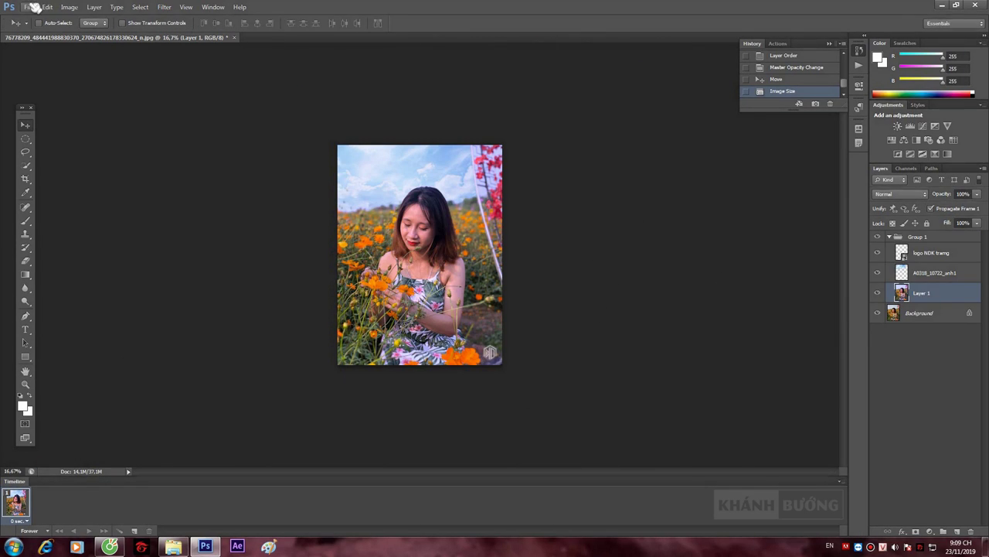
Create a new document 1080 pixels wide and 1440 pixels high with a white background.
click(34, 7)
click(35, 17)
key(Tab)
text(1080)
key(Tab)
key(Tab)
text(1440)
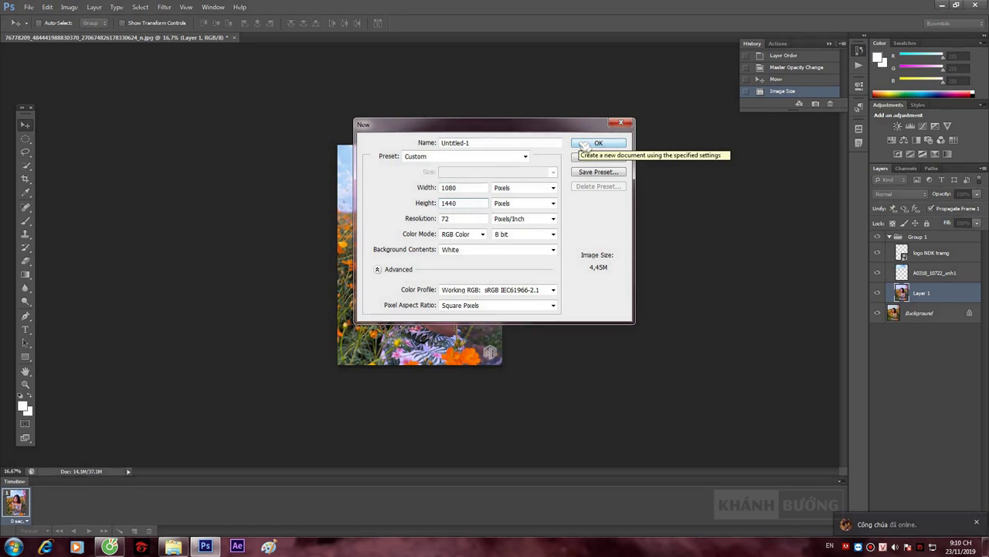
click(581, 145)
click(29, 7)
Return to the portrait document and crop it to a 1 x 1 square framing the woman's upper body.
click(212, 37)
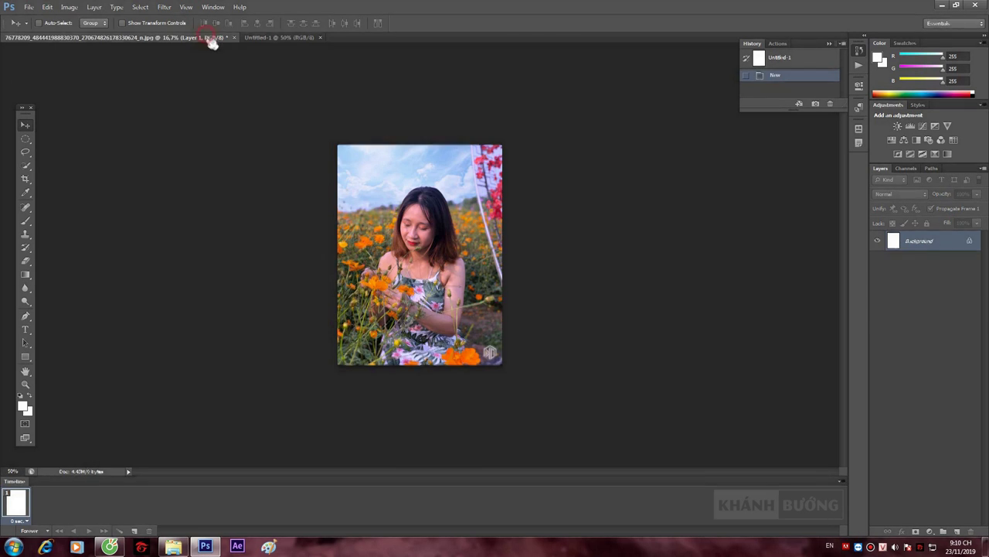
click(25, 178)
click(58, 23)
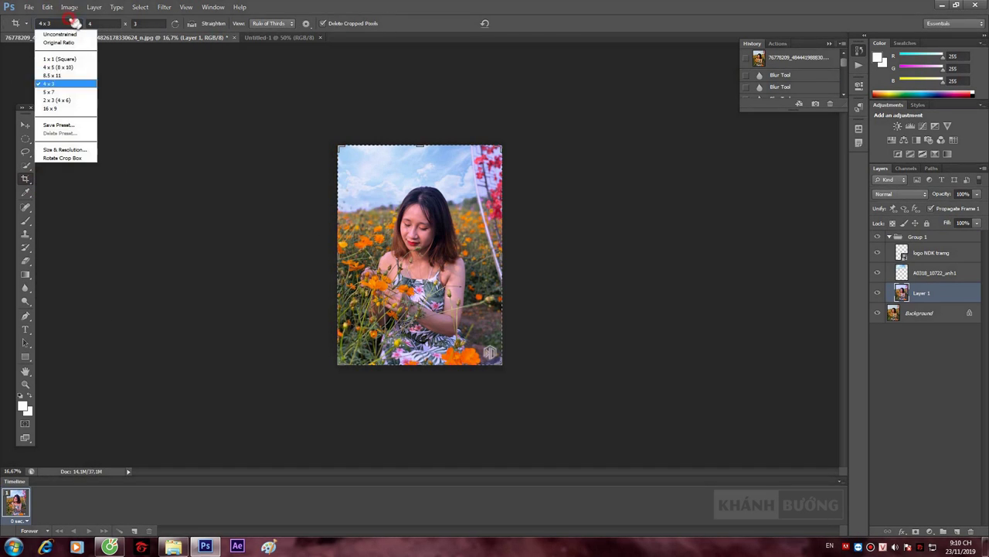
click(61, 82)
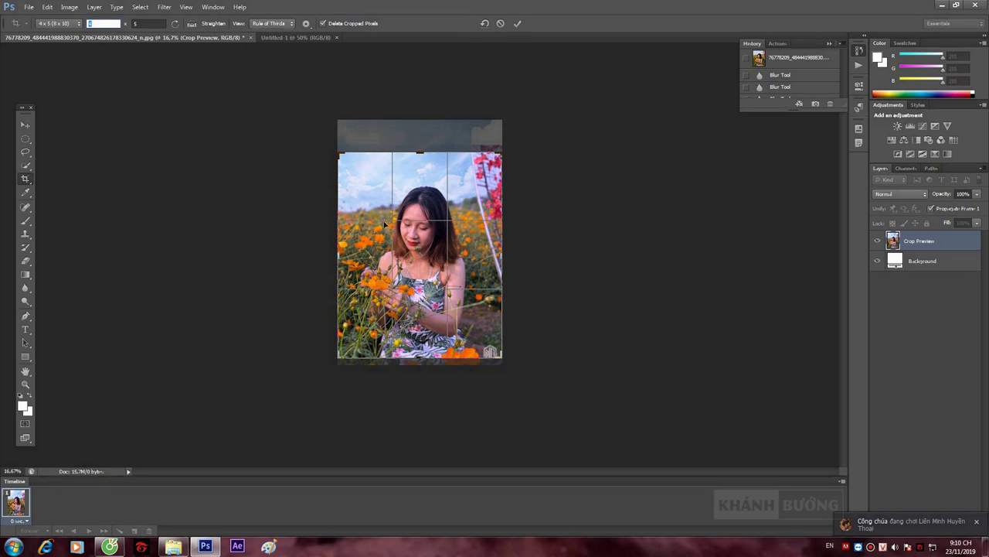
mouse_move(403, 241)
mouse_down()
mouse_move(402, 259)
mouse_move(402, 228)
mouse_up()
drag(134, 23, 164, 17)
text(4)
drag(404, 257, 405, 278)
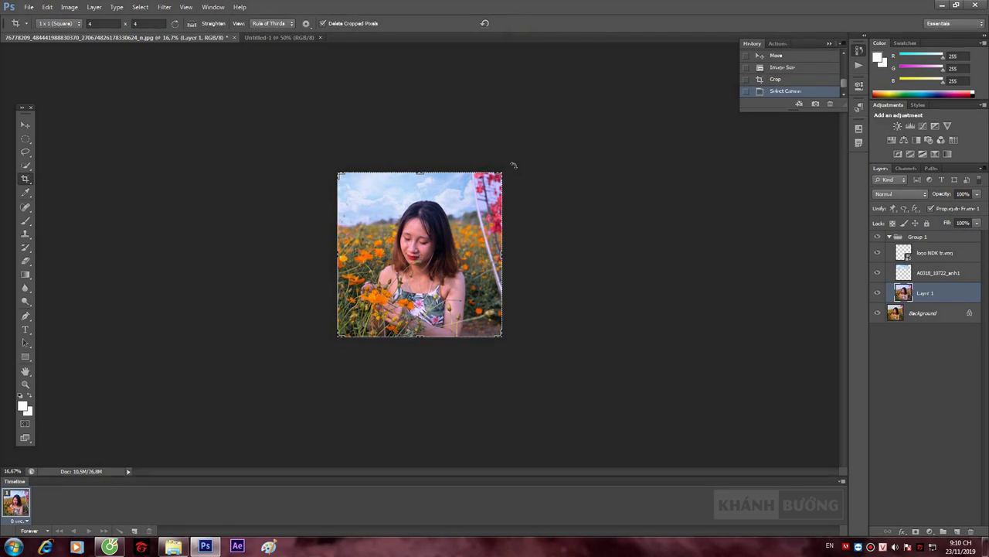
Resize the cropped portrait to a width of 960 pixels.
click(48, 7)
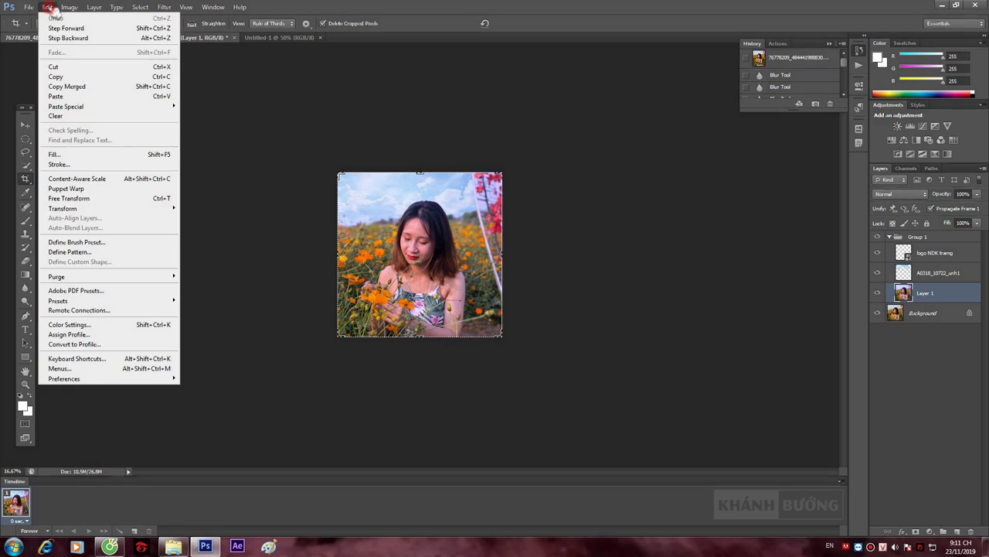
click(77, 7)
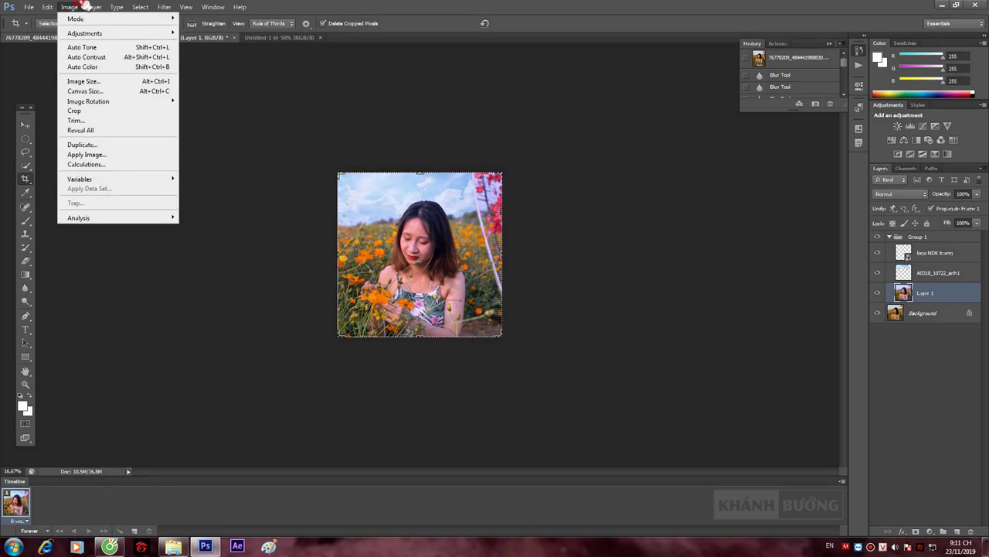
click(84, 82)
text(960)
key(Return)
Copy the whole Layer 1 portrait into the Untitled-1 document and move it upward on the white canvas.
key(ctrl+a)
click(274, 37)
key(ctrl+v)
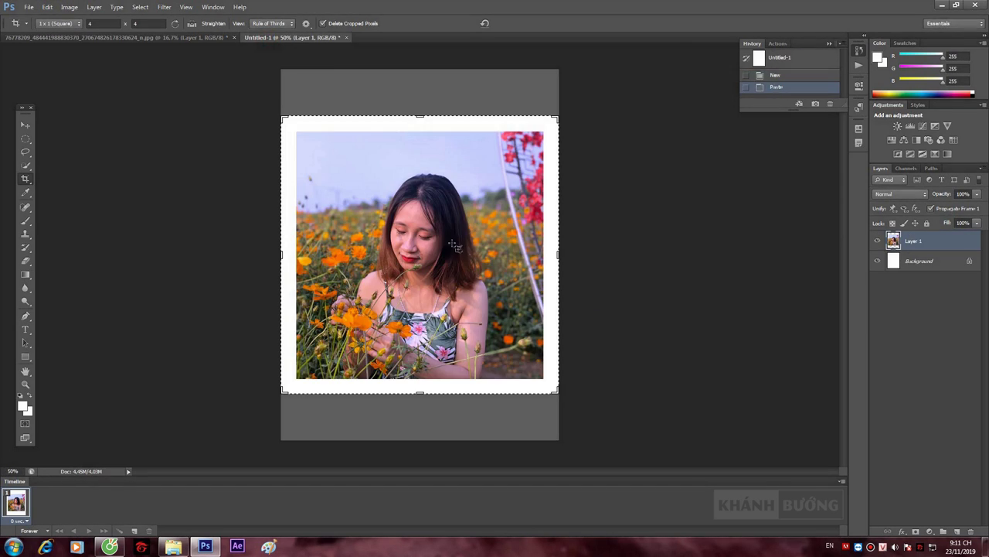
key(v)
click(563, 207)
drag(441, 226, 440, 203)
drag(479, 182, 481, 184)
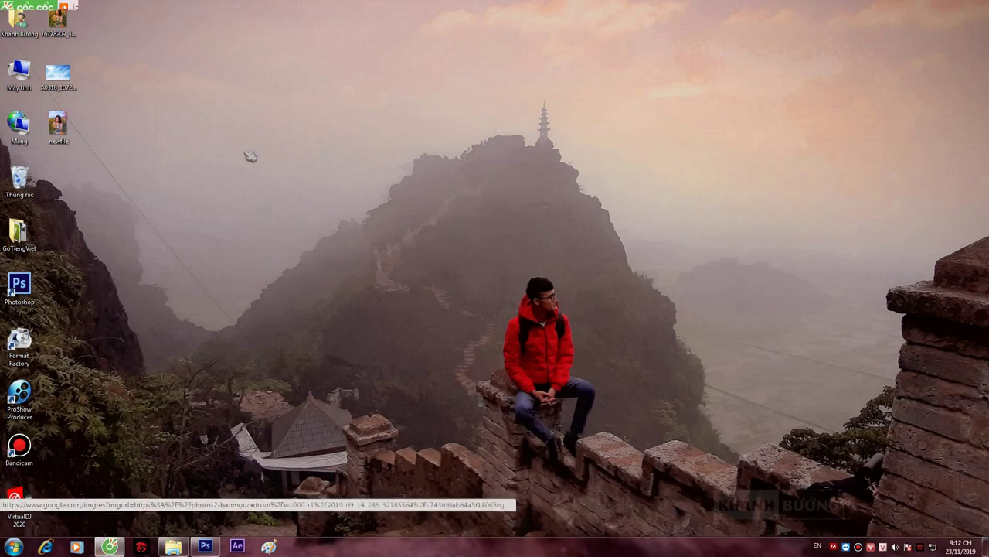
Switch to the Cốc Cốc browser, open facebook.com, search for the woman's profile and select its display name for copying.
click(109, 546)
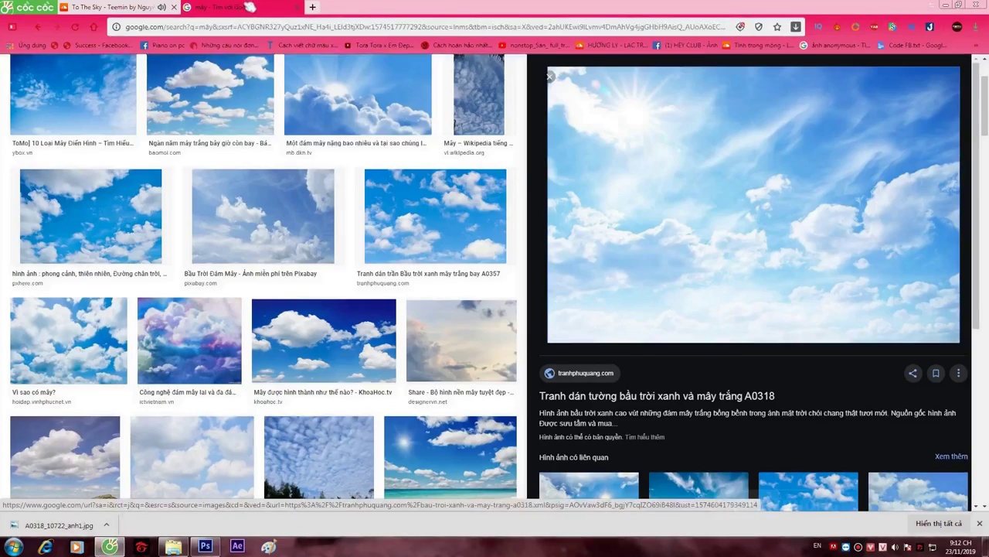
click(340, 27)
text(facebook.com)
key(Return)
click(611, 65)
click(344, 66)
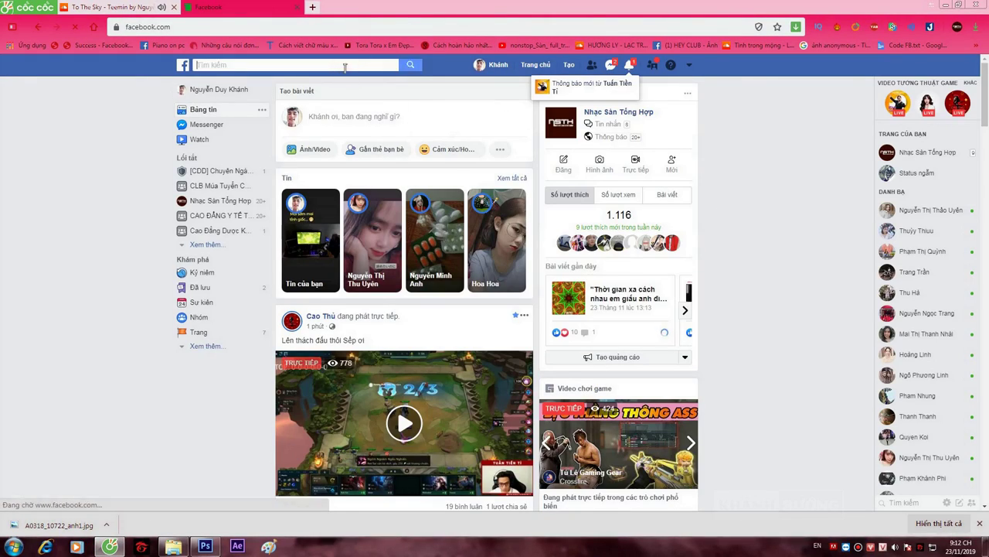
text(thùy)
key(Return)
drag(430, 193, 332, 191)
Return to Photoshop and add a two-line text below the portrait with "Facebook:" above the copied profile name.
click(205, 547)
key(t)
click(353, 361)
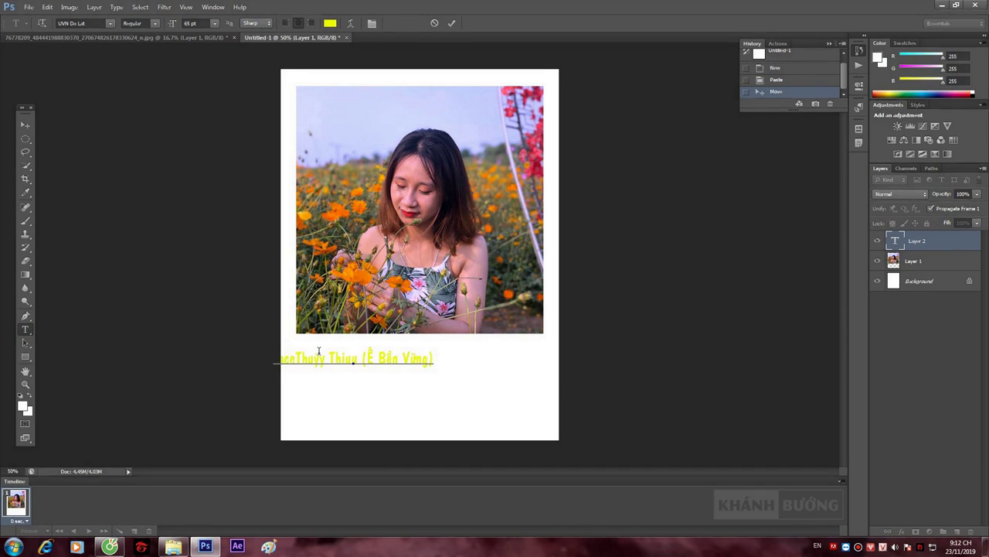
key(Return)
text(FACE)
key(BackSpace)
key(BackSpace)
key(BackSpace)
text(ace)
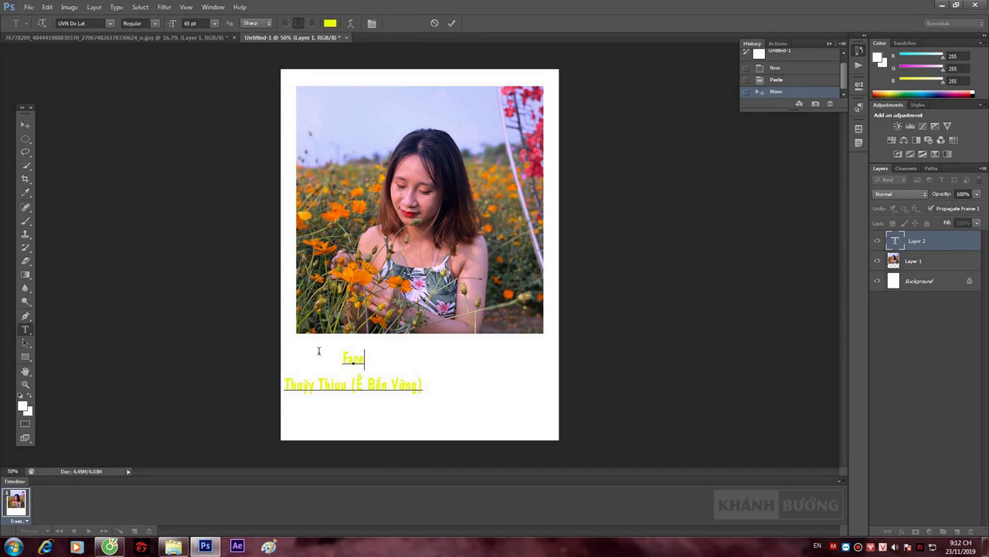
key(ctrl+Return)
Move the caption into the middle of the white area under the portrait and bring up its character formatting options.
key(v)
drag(388, 390, 443, 407)
key(ctrl+t)
click(524, 23)
key(t)
click(396, 400)
click(372, 24)
key(ctrl+Return)
key(v)
Try several fonts on the caption, including UVN Ben Xuan and UTM Wedding KT.
click(921, 340)
click(850, 160)
click(921, 340)
click(937, 70)
click(922, 340)
click(928, 182)
click(921, 340)
click(918, 307)
click(921, 340)
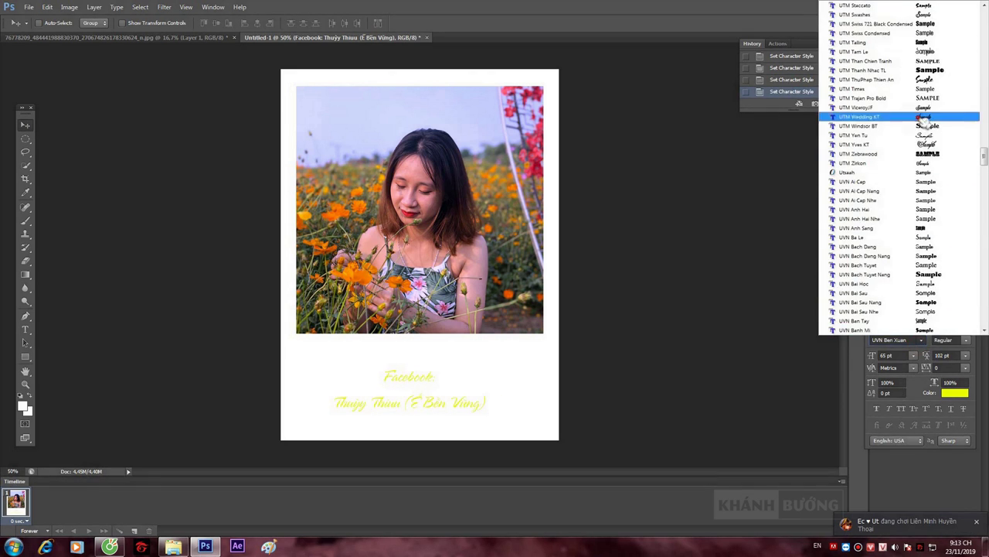
click(920, 117)
Try the UTM Scriptina KT, UTM Linotype and UTM Neutra fonts on the caption.
click(921, 341)
scroll(928, 236, up, 10)
click(926, 88)
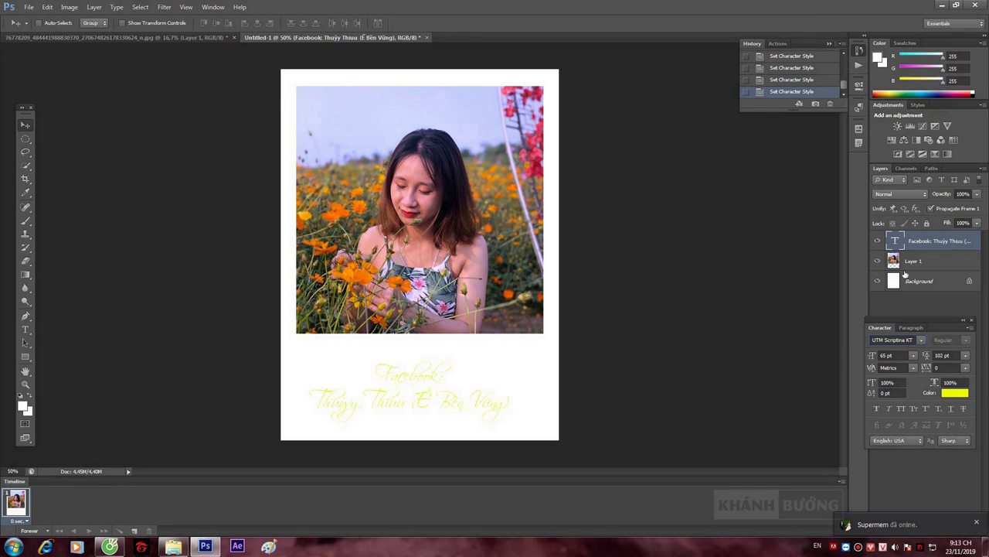
click(921, 340)
click(927, 117)
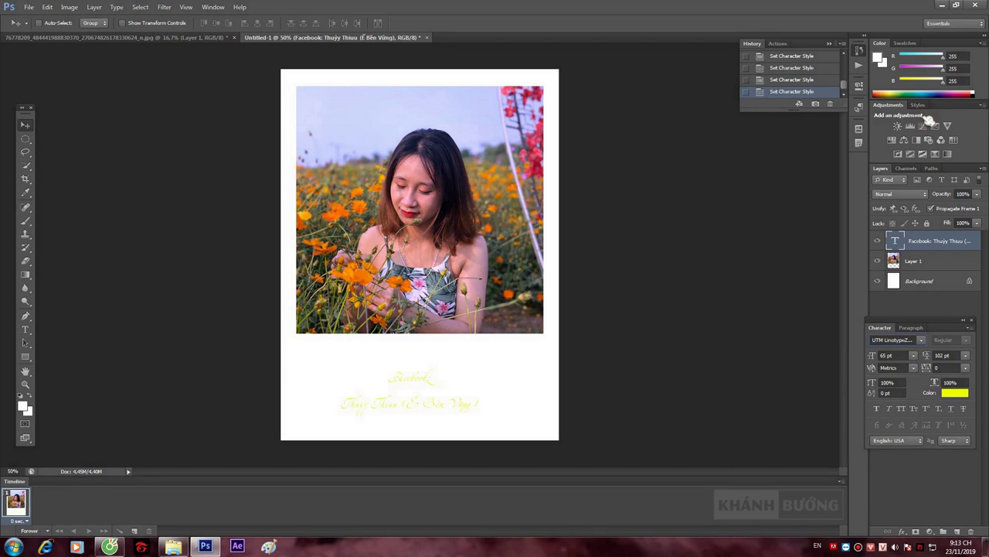
click(921, 340)
click(948, 98)
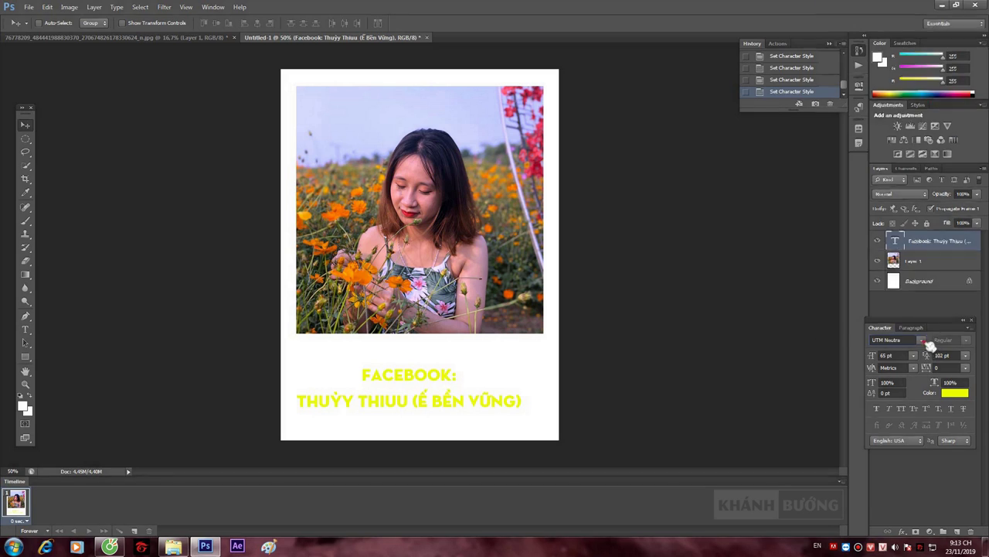
Try the UTM Fleur, UTM Camellia F and UTM Beautiful fonts on the caption.
click(922, 341)
scroll(947, 154, up, 10)
click(961, 285)
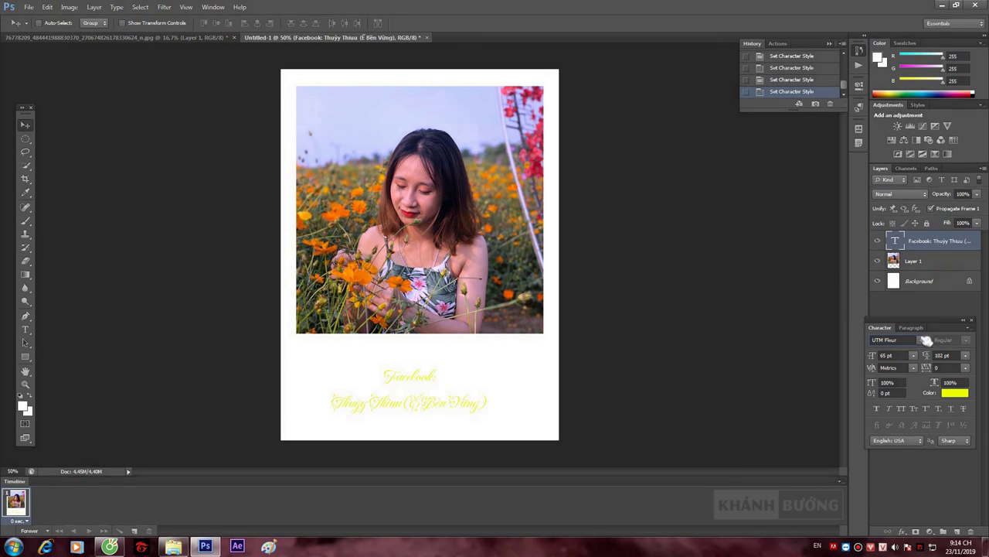
click(921, 340)
click(928, 55)
click(921, 341)
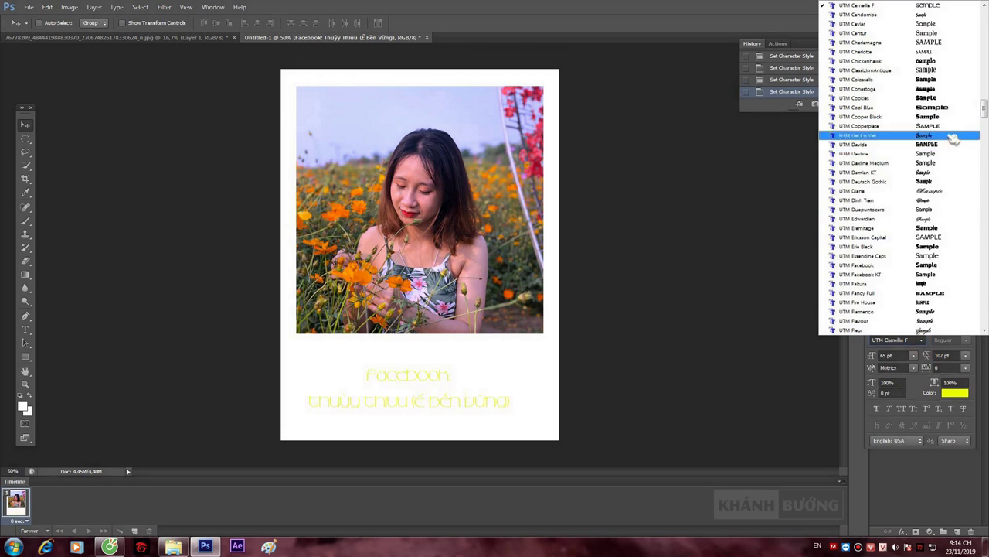
click(956, 162)
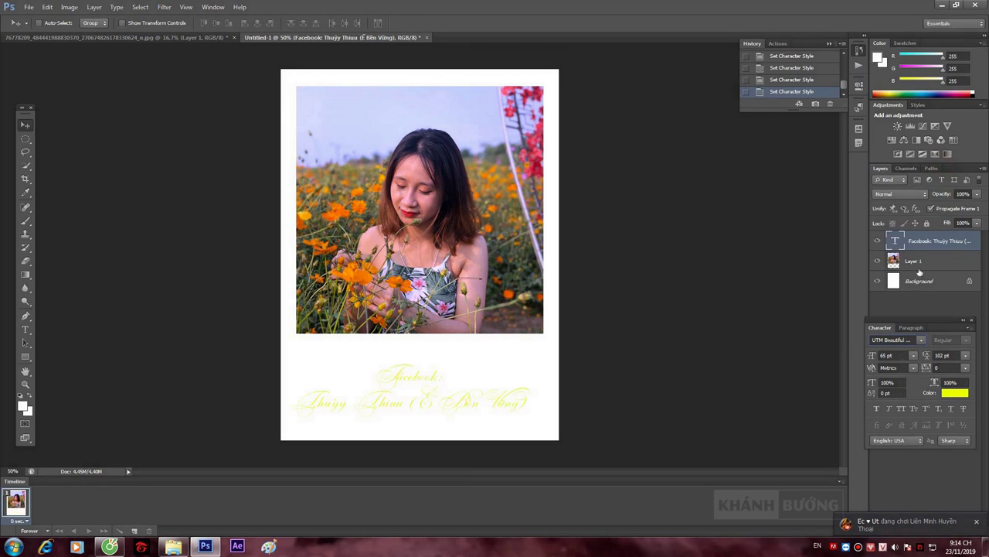
Set the caption font to UTM Aquarelle.
click(922, 340)
scroll(930, 220, up, 3)
click(939, 20)
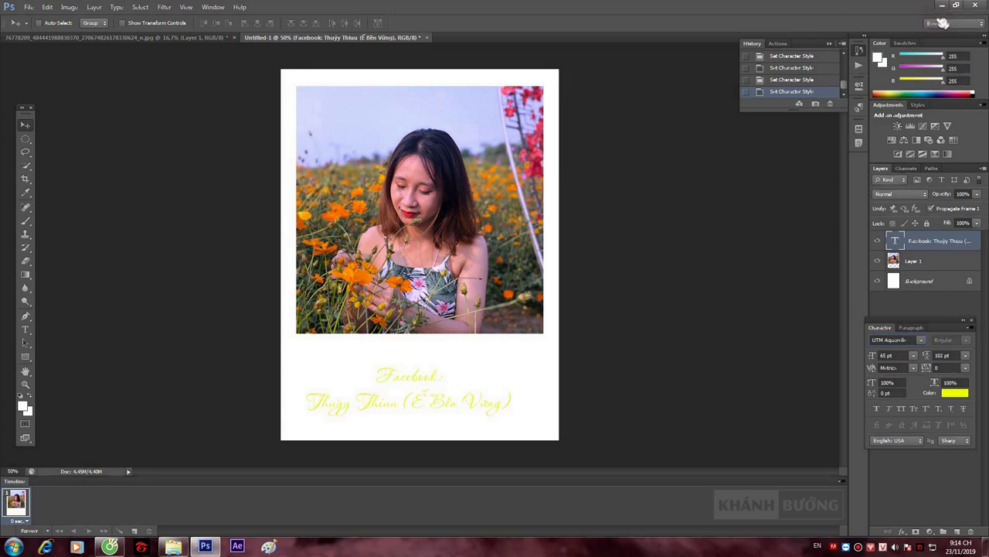
Delete the "Facebook:" line from the caption and move the remaining name up, centred just below the portrait.
click(25, 330)
drag(445, 378, 370, 372)
key(BackSpace)
click(307, 403)
key(BackSpace)
key(Delete)
click(25, 124)
drag(405, 379, 417, 361)
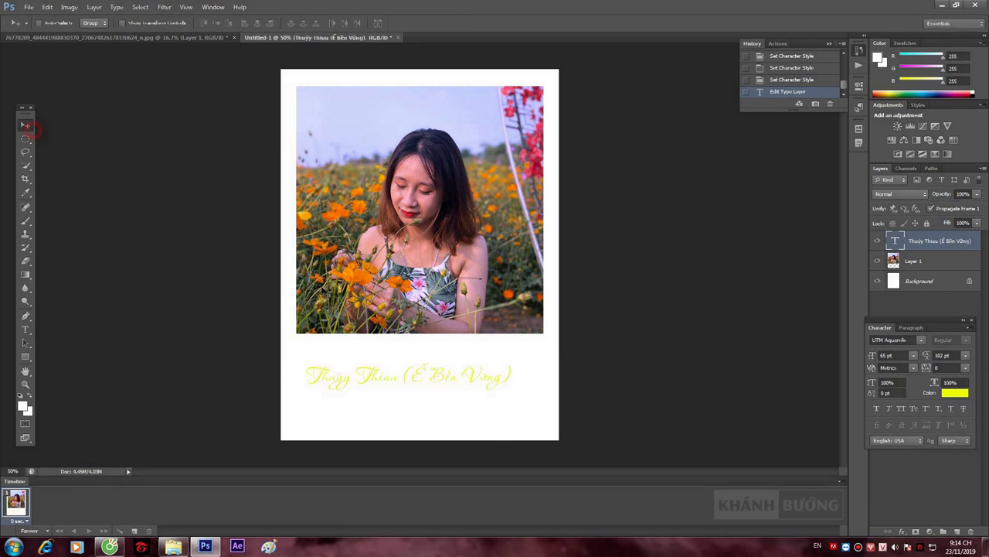
Recolour the caption to a near-black tone and nudge it slightly upward.
click(954, 392)
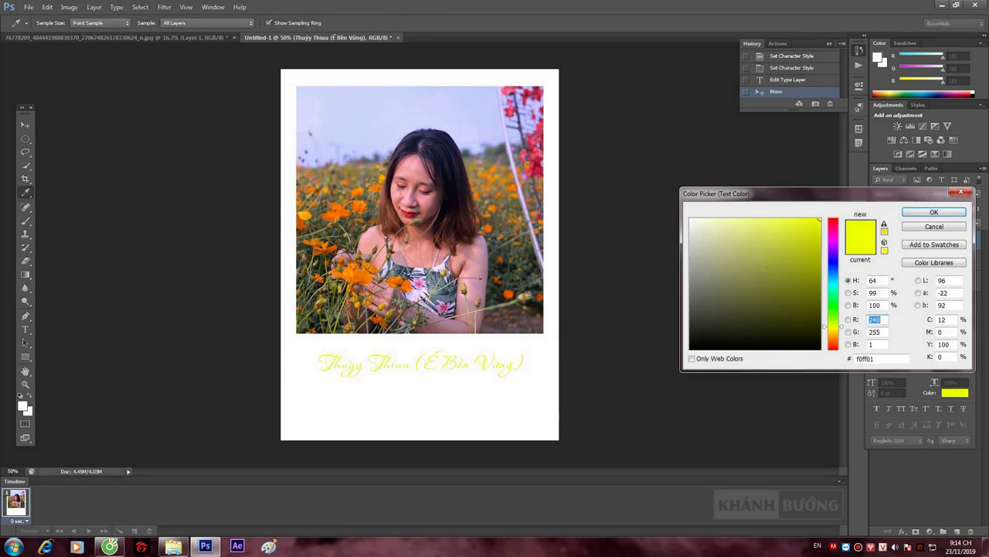
click(737, 333)
click(934, 213)
key(shift+Up)
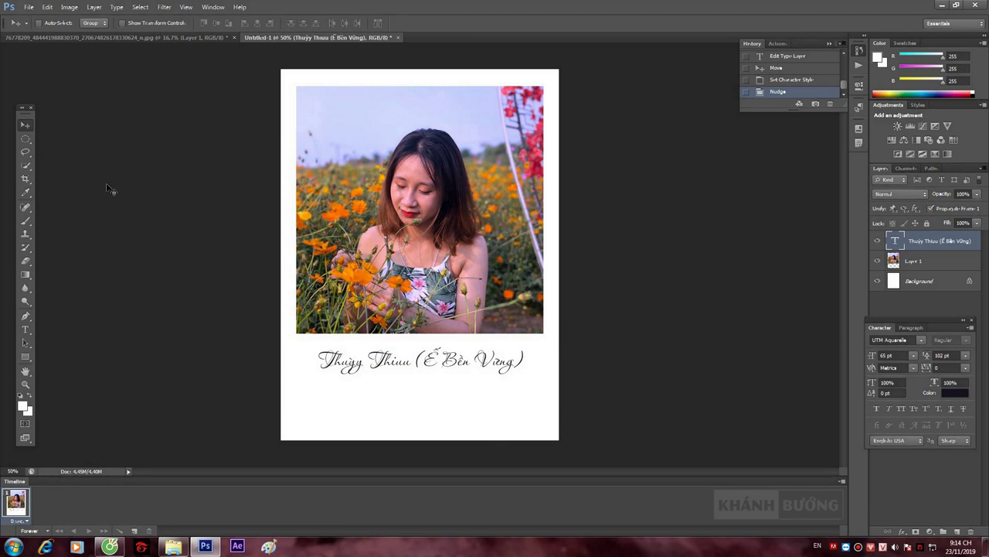
Crop the canvas with an unconstrained ratio to trim the empty white area below the caption, and nudge the caption up.
click(26, 179)
click(59, 23)
click(61, 68)
drag(467, 184, 470, 193)
drag(421, 428, 431, 416)
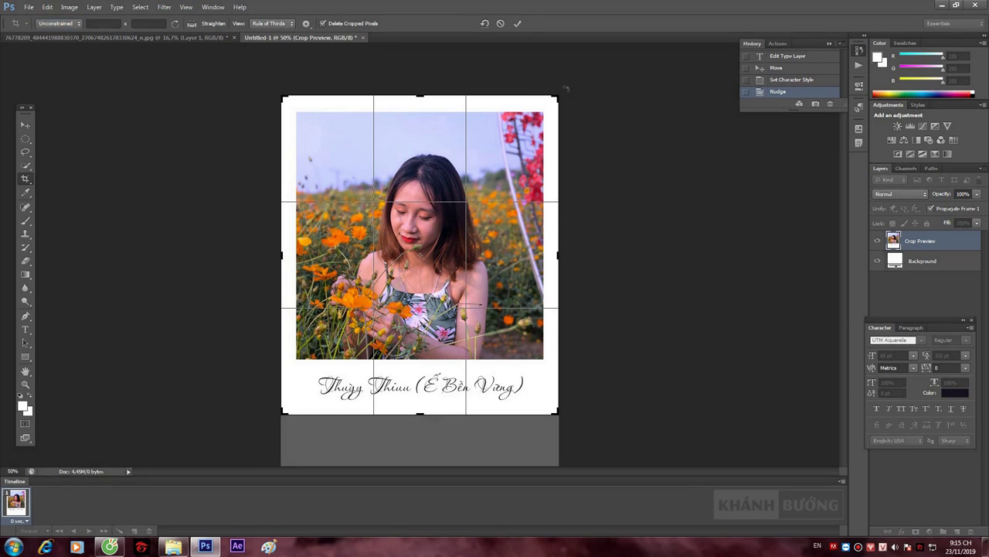
click(518, 23)
click(26, 126)
key(shift+Up)
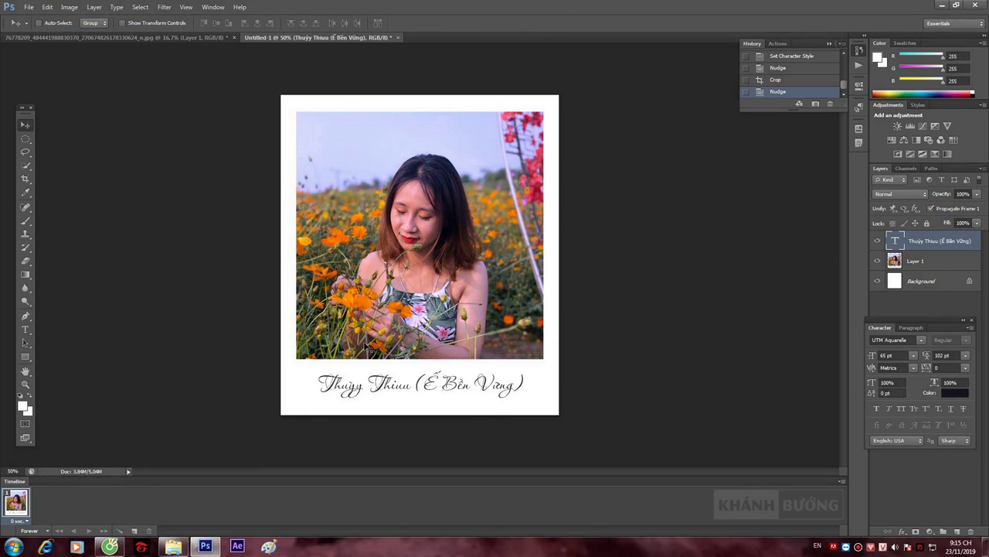
Crop a little more white from below the caption to a canvas height of about 42.8 cm.
click(25, 179)
drag(421, 414, 421, 410)
key(ctrl+plus)
key(ctrl+plus)
scroll(568, 375, down, 5)
drag(417, 334, 418, 337)
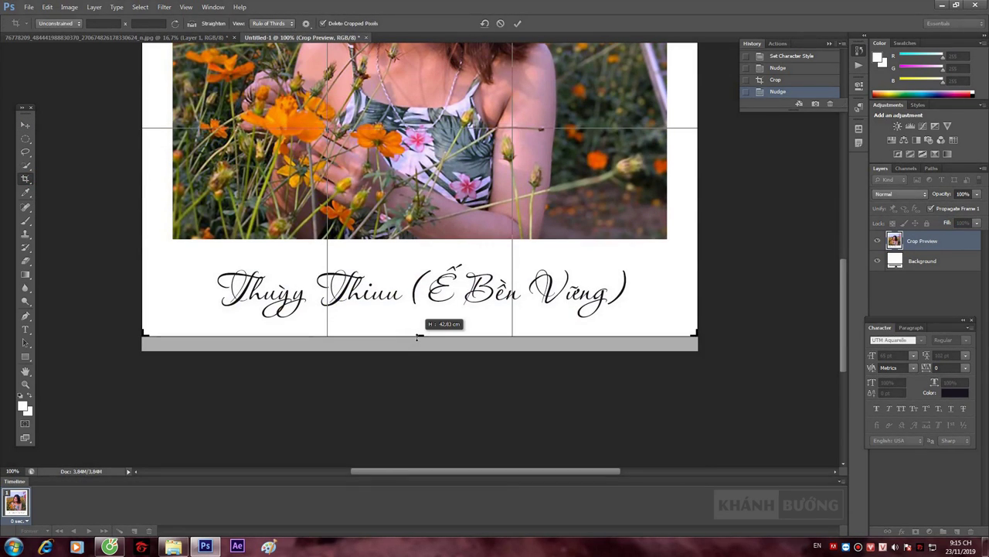
click(518, 23)
click(26, 125)
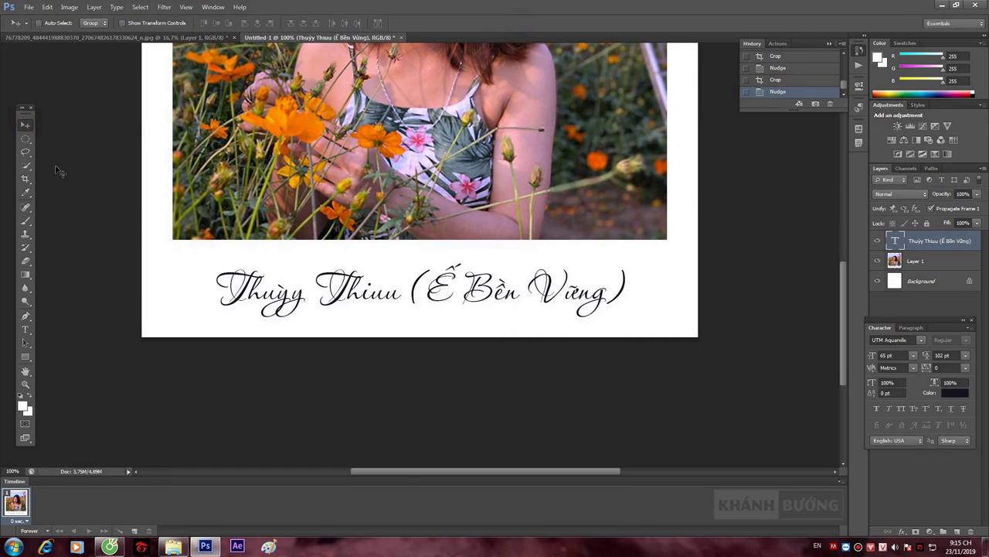
scroll(616, 222, down, 2)
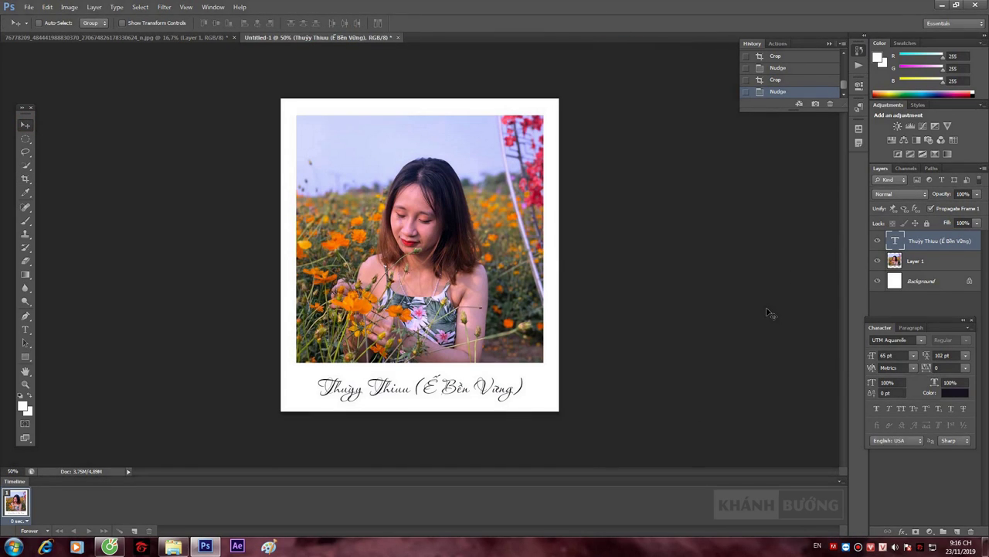
Open newfile from the desktop in Photoshop and crop it to a 1 x 1 square around the woman's upper body.
key(super+d)
drag(59, 128, 27, 289)
click(25, 179)
click(58, 23)
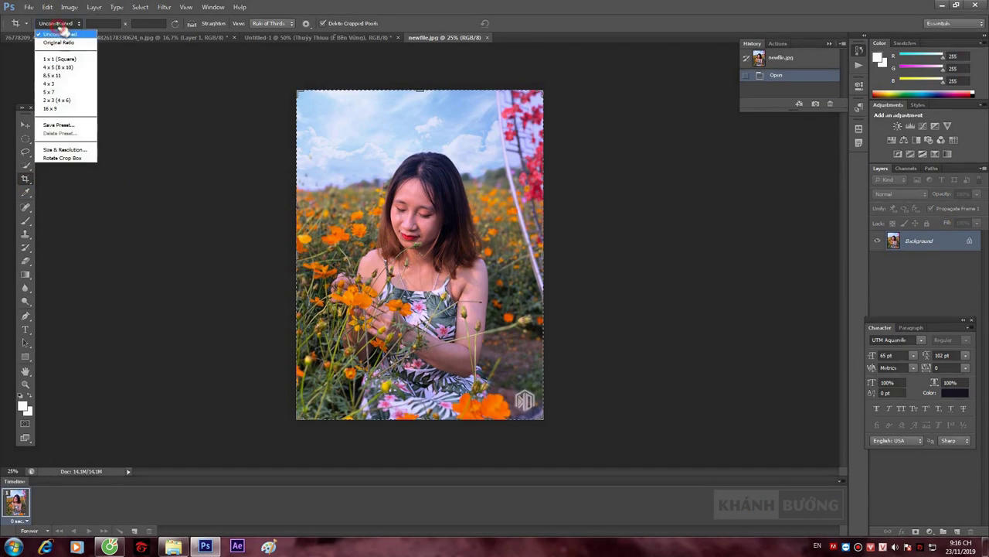
click(54, 65)
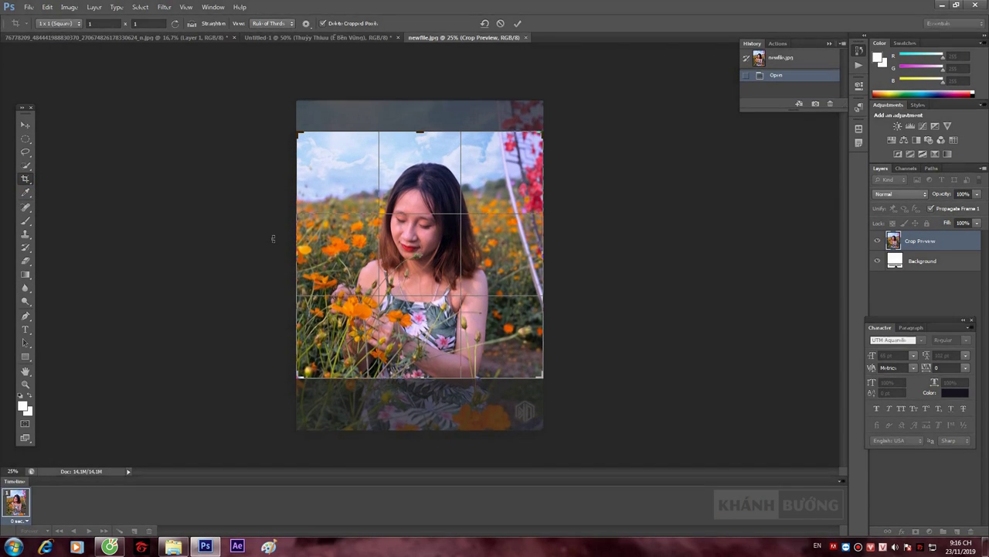
click(518, 23)
Resize the cropped newfile image to a width of 960 pixels and copy all of it into the Untitled-1 document.
click(69, 7)
click(120, 81)
text(960)
key(Return)
key(ctrl+a)
key(ctrl+c)
click(317, 37)
key(ctrl+v)
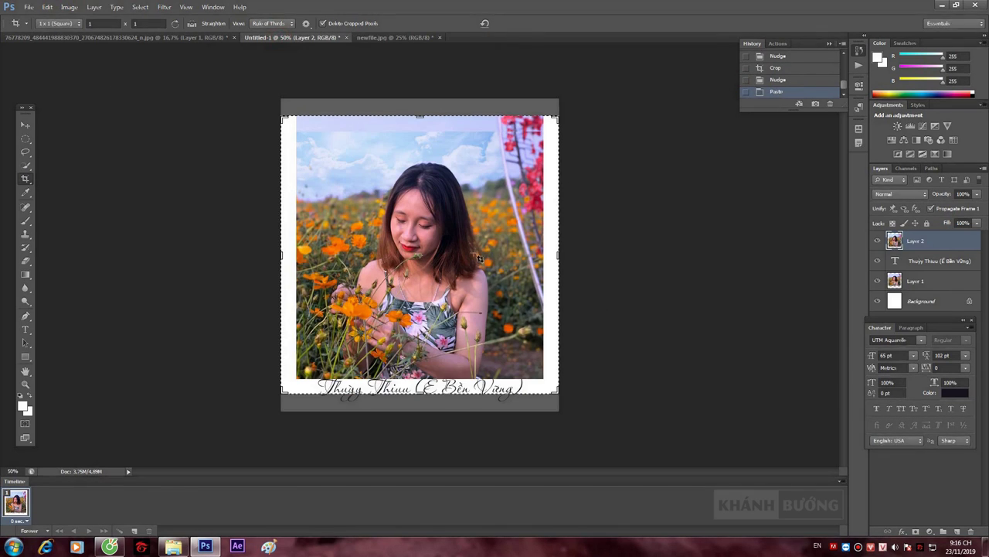
Nudge the pasted portrait up over the old one and delete the old portrait's Layer 1.
click(27, 125)
key(shift+Up)
key(shift+Up)
key(shift+Up)
key(shift+Up)
click(919, 281)
key(Delete)
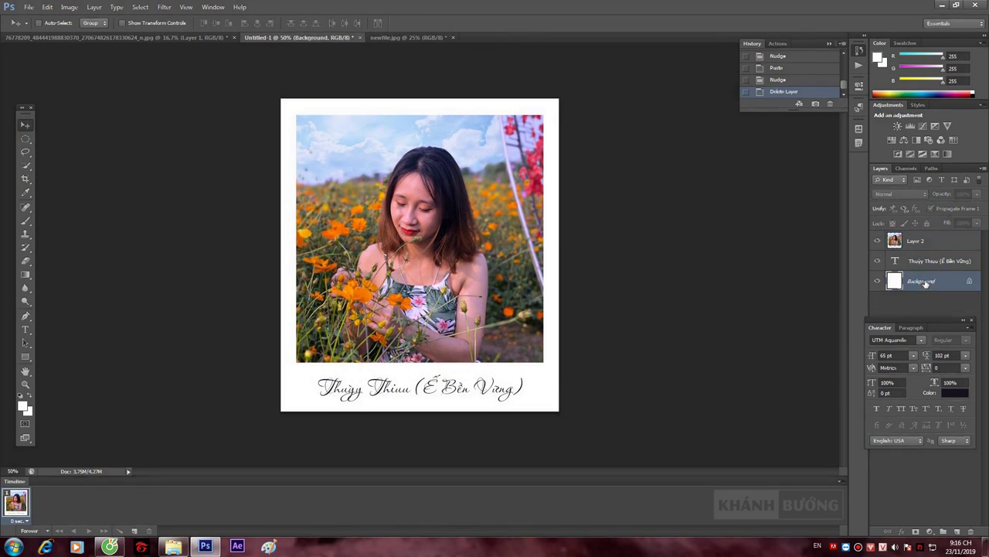
Add a thin Stroke layer style around the Layer 2 portrait.
double_click(962, 241)
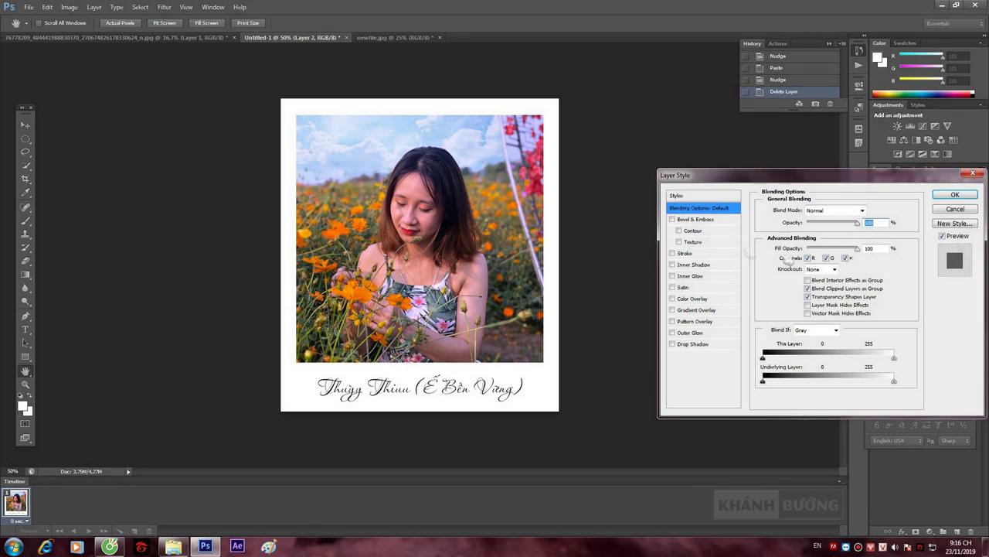
click(672, 252)
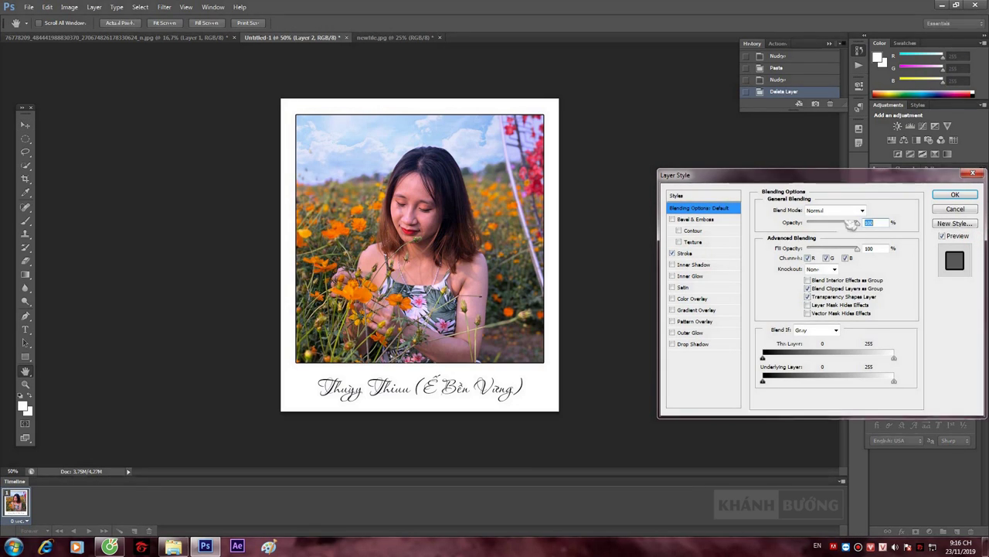
click(721, 254)
click(956, 195)
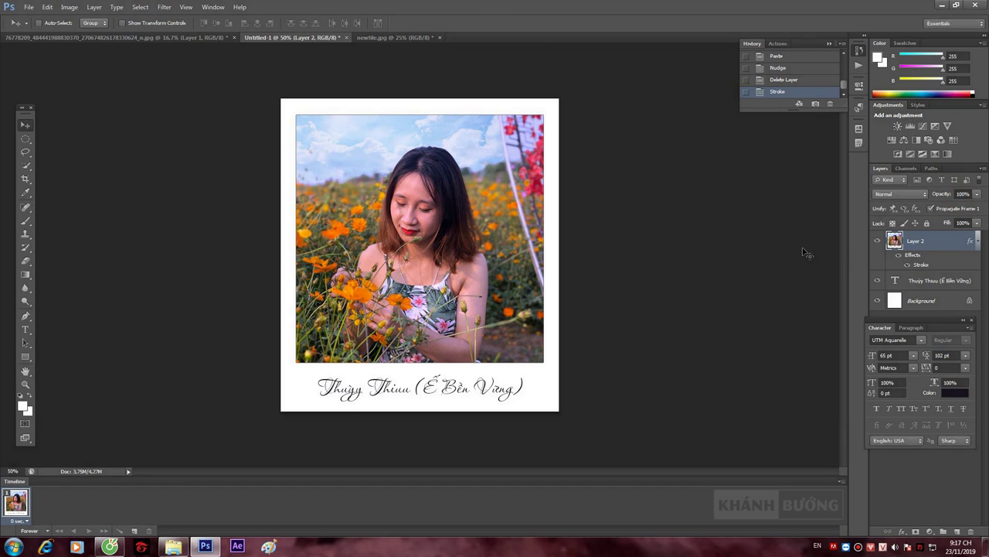
Start saving the layout as a new file named newfile2 and open the choice of file formats.
key(ctrl+shift+s)
text(newfile2)
click(499, 270)
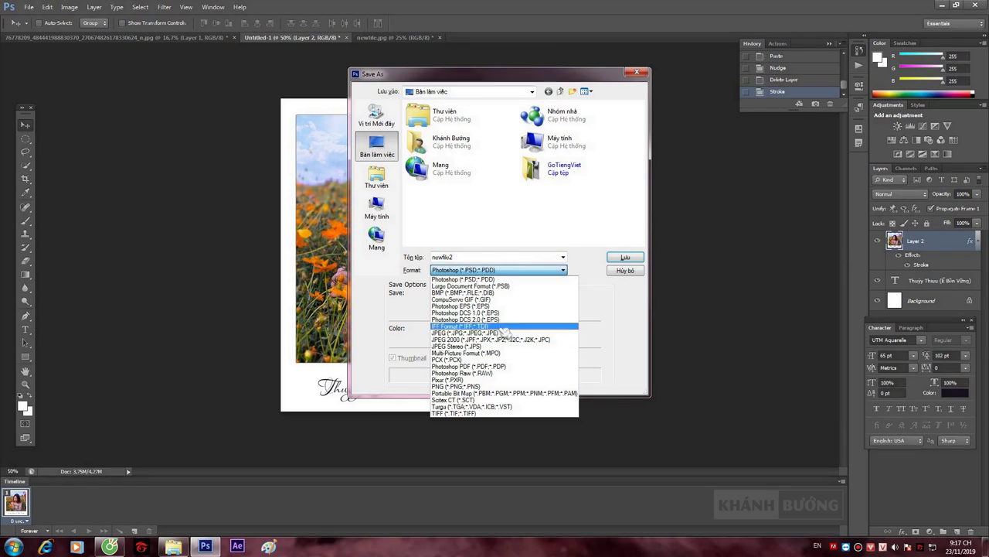